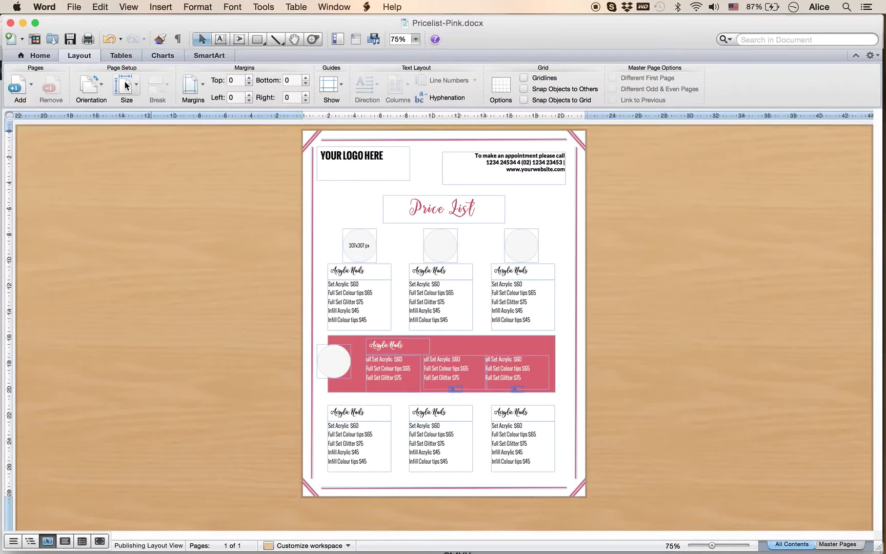
Check the Word version in About Word, then show the master page on its own
click(193, 176)
click(45, 6)
click(54, 24)
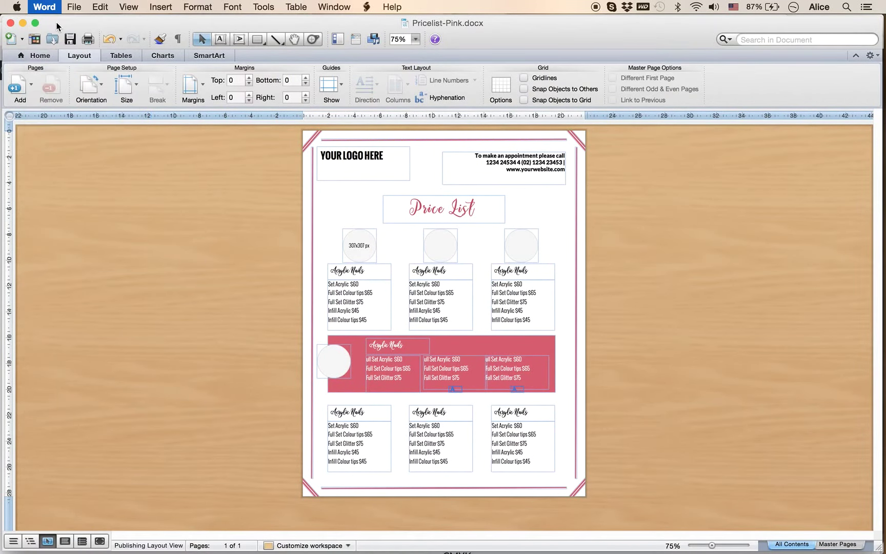
click(537, 442)
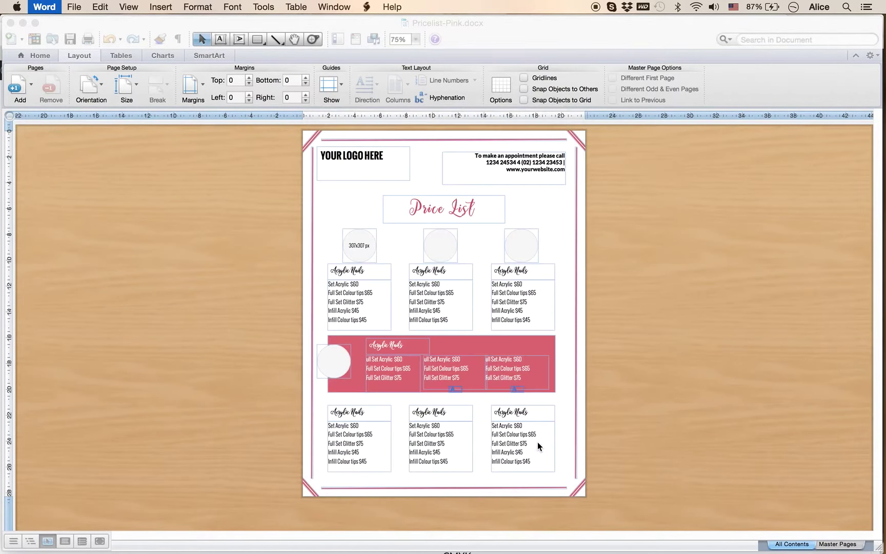
click(835, 545)
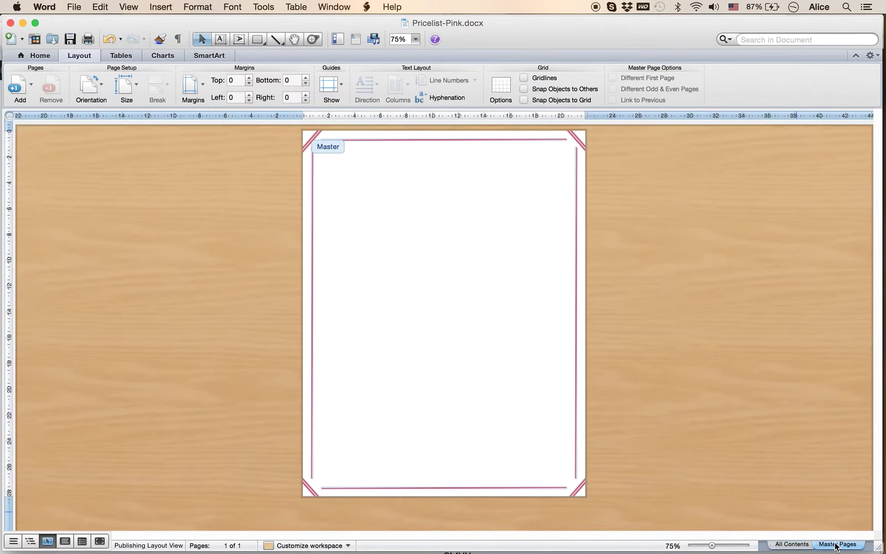
Fill the master page background shape with Text 2, Lighter 80% light pink
click(564, 243)
right_click(528, 245)
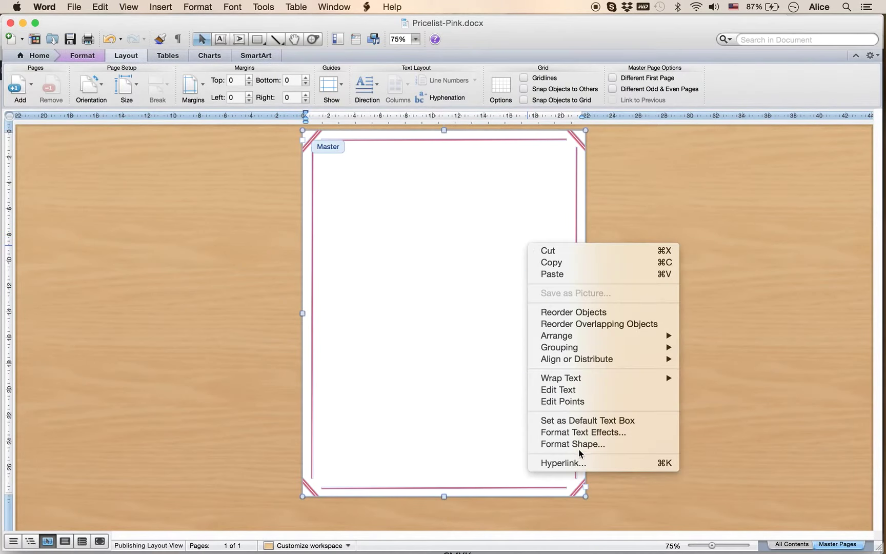
key(Escape)
right_click(508, 322)
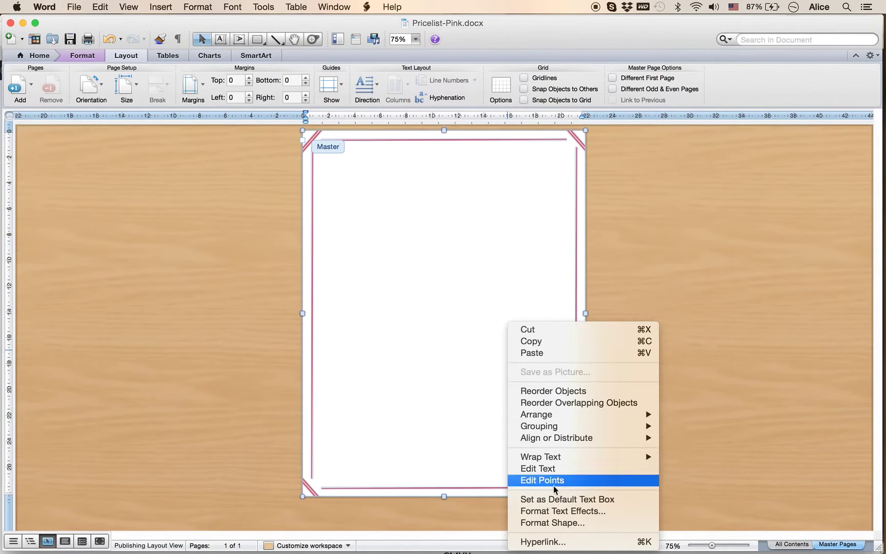
click(533, 523)
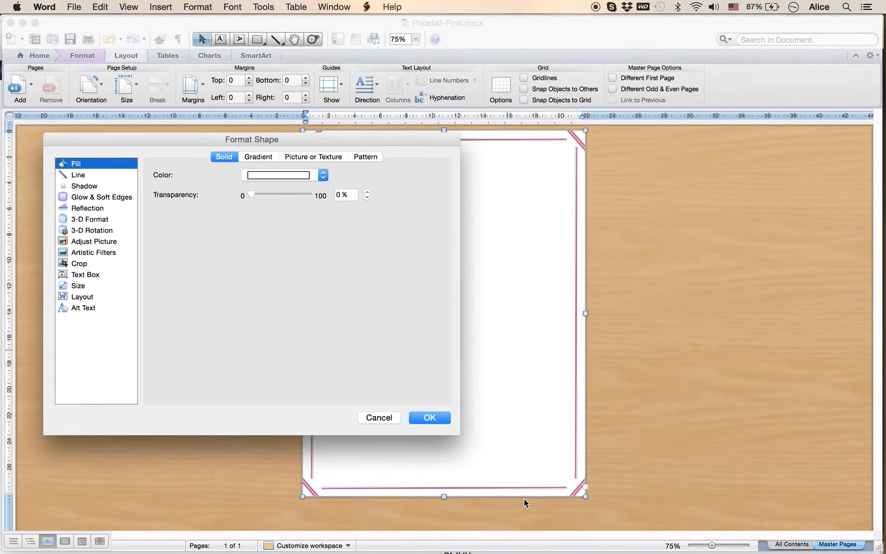
click(263, 173)
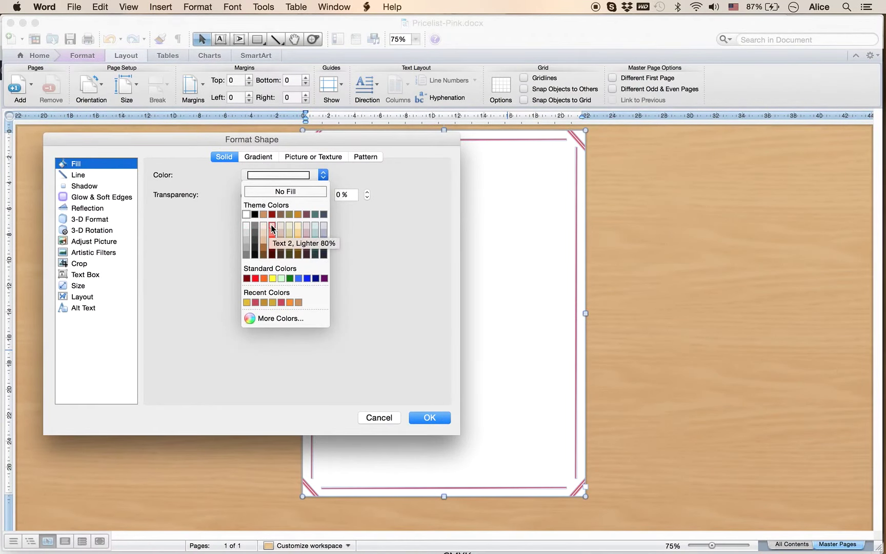
click(273, 228)
click(435, 418)
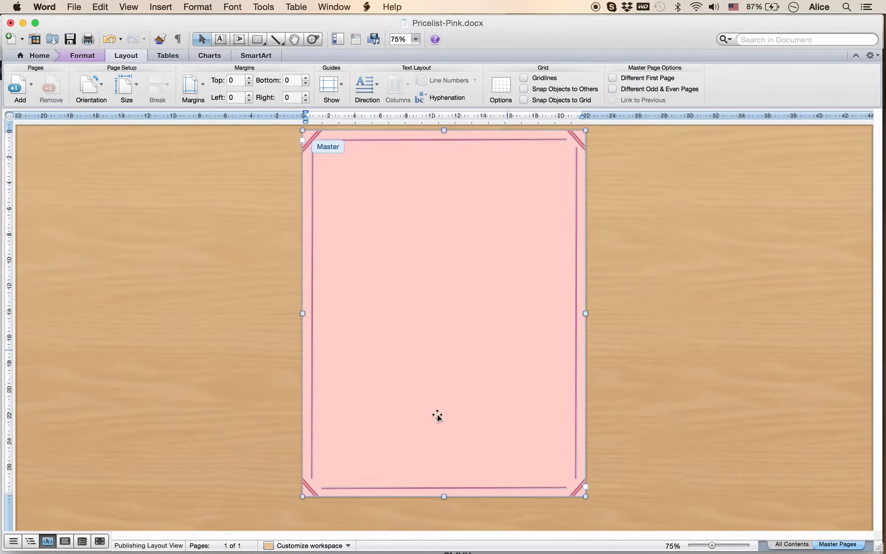
click(574, 307)
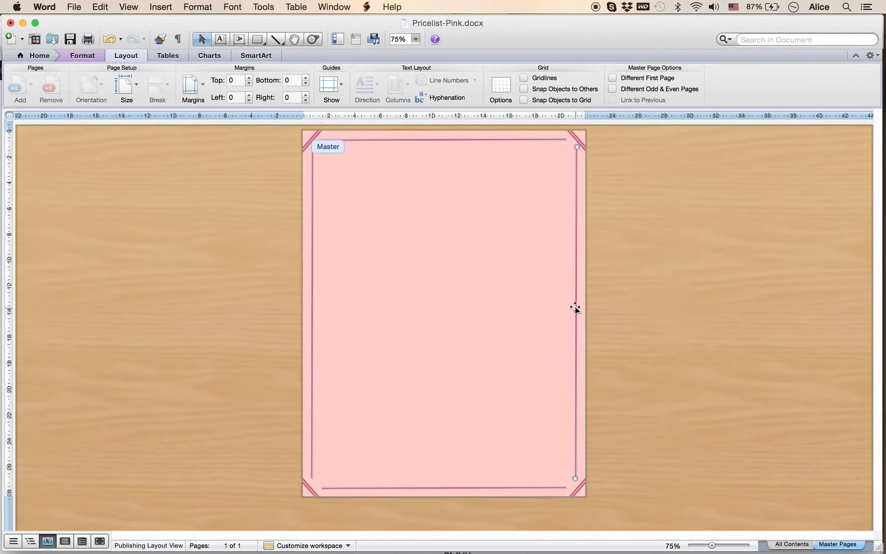
Select the four border frame lines and change their line colour to black
shift+click(489, 139)
shift+click(311, 239)
shift+click(312, 261)
shift+click(314, 264)
shift+click(473, 488)
right_click(473, 490)
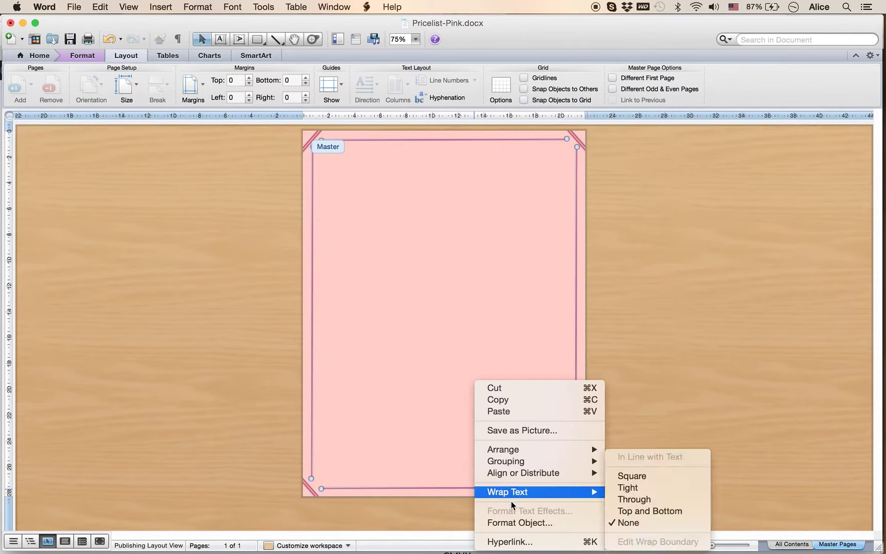
click(523, 526)
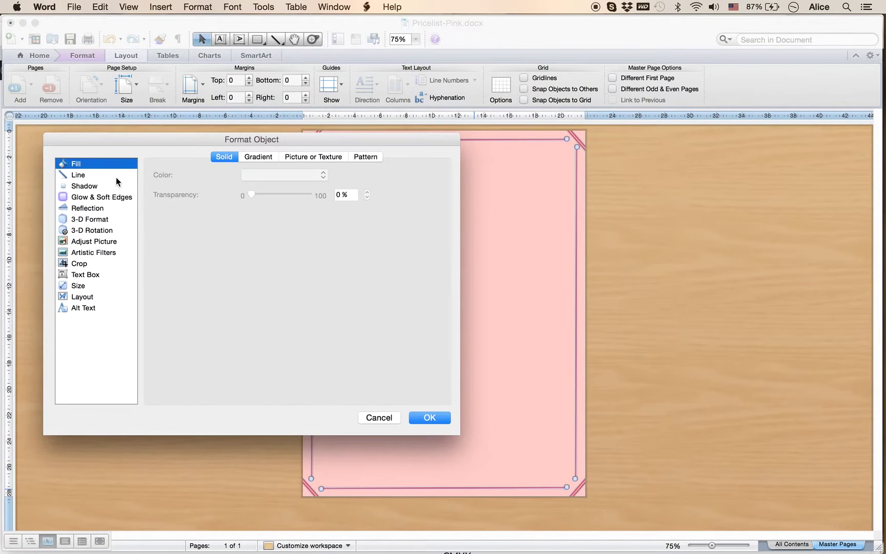
click(111, 175)
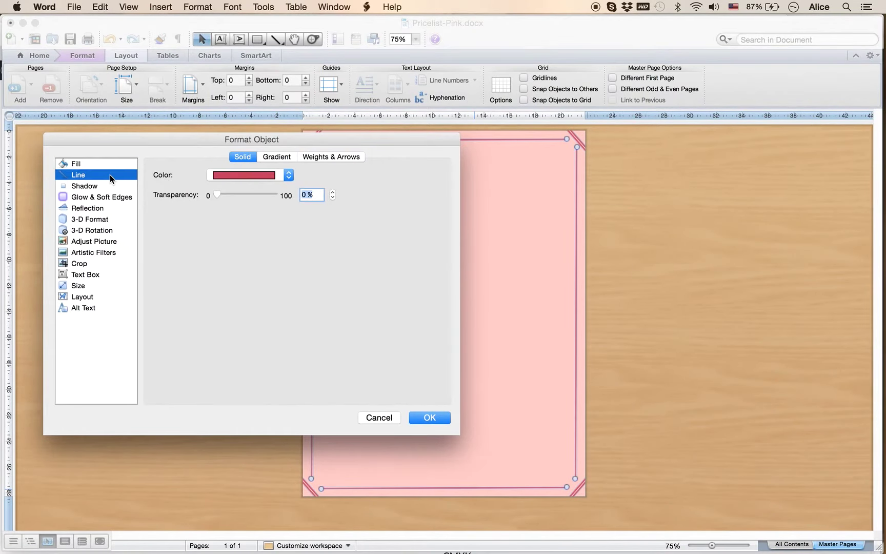
click(254, 178)
click(223, 218)
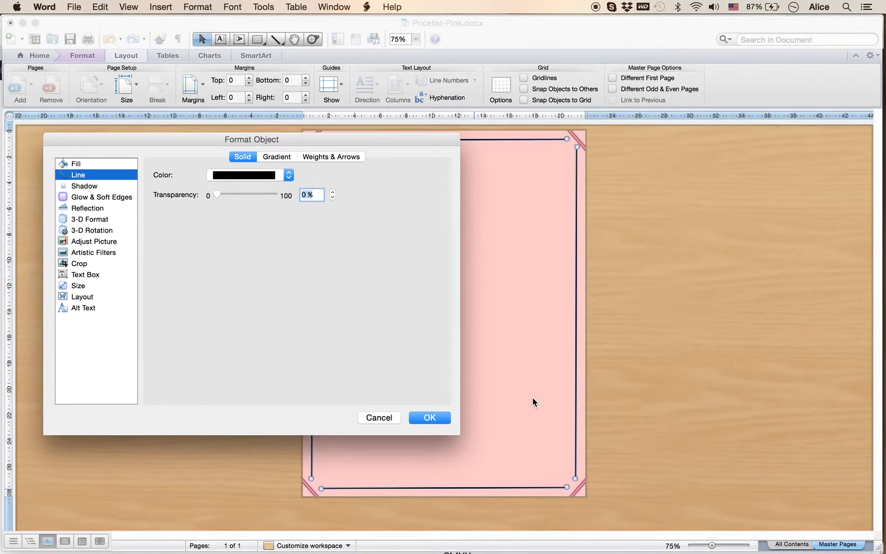
click(429, 417)
Select all four diagonal corner marks of the frame
click(577, 486)
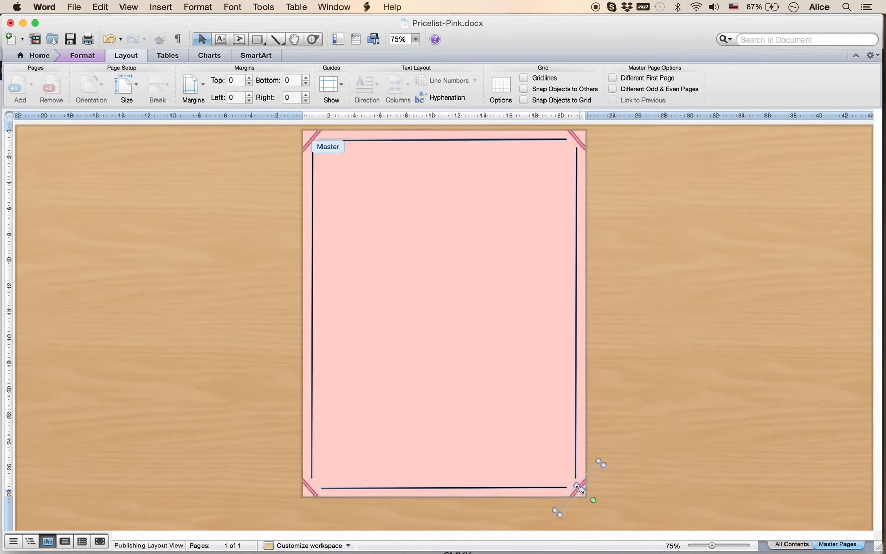
shift+click(577, 137)
shift+click(309, 137)
shift+click(309, 487)
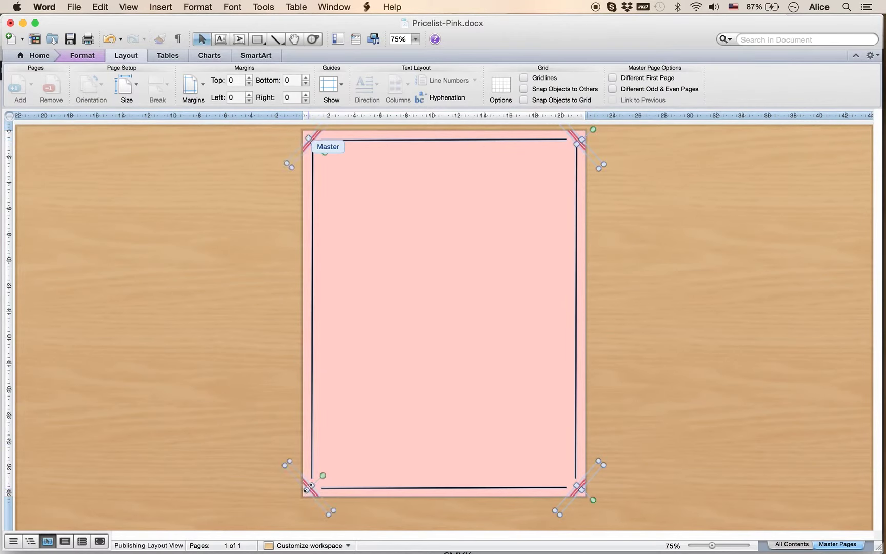
right_click(309, 138)
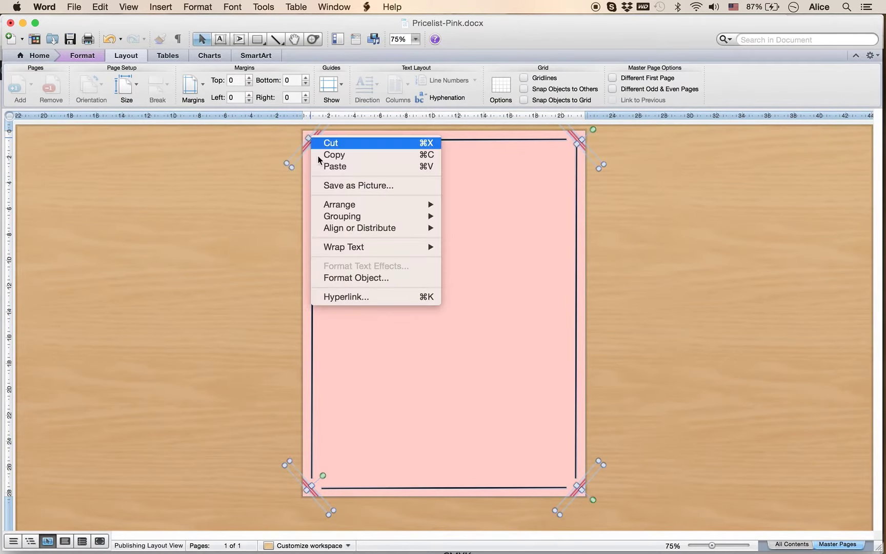
Fill the four corner marks black, then return to the All Contents view
click(349, 277)
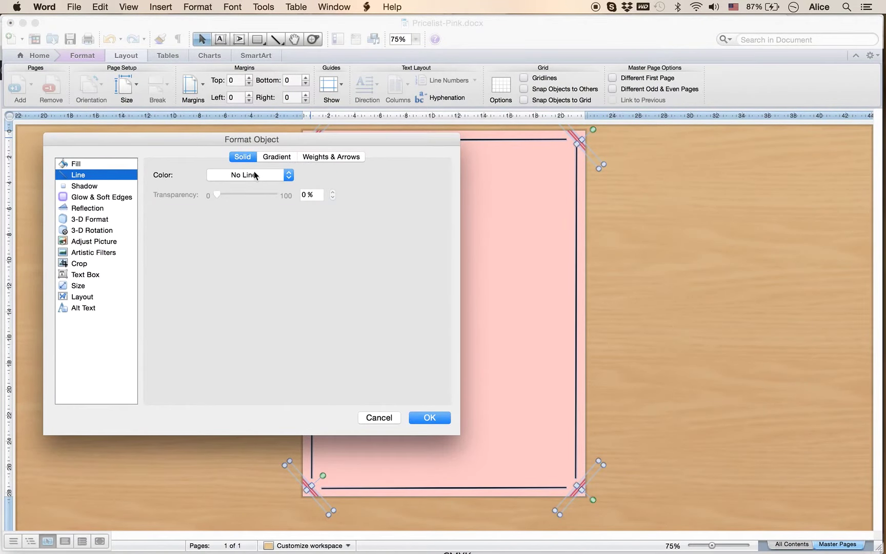
click(109, 164)
click(265, 174)
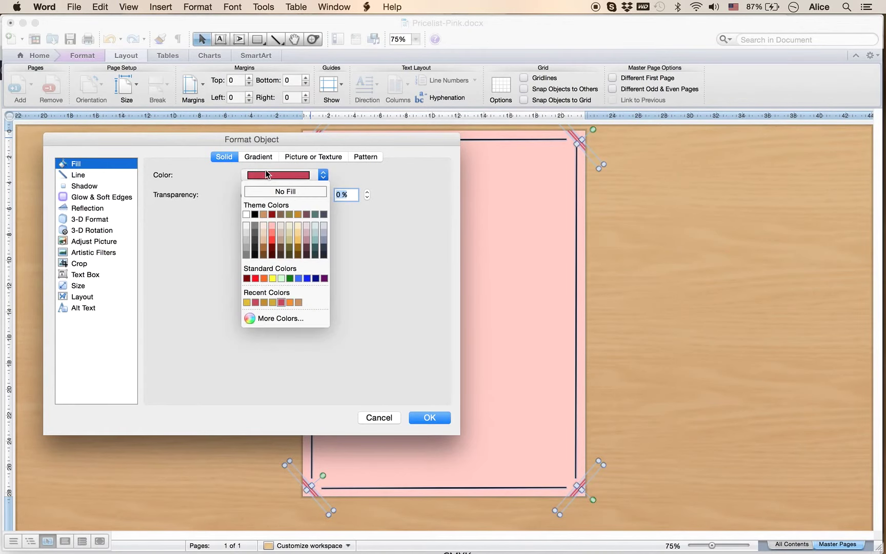
click(255, 215)
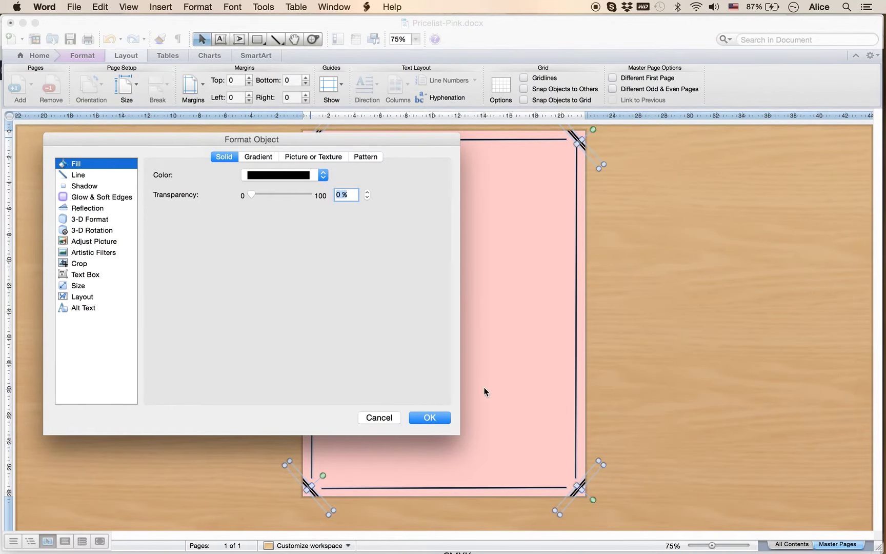
click(435, 417)
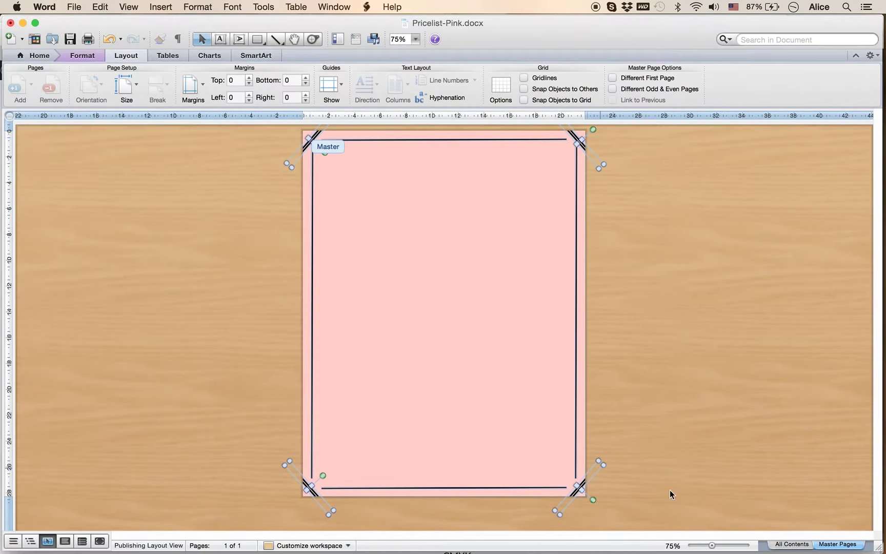
click(780, 544)
Widen the heading box on both sides and replace its text with 'Your Text here'
click(473, 212)
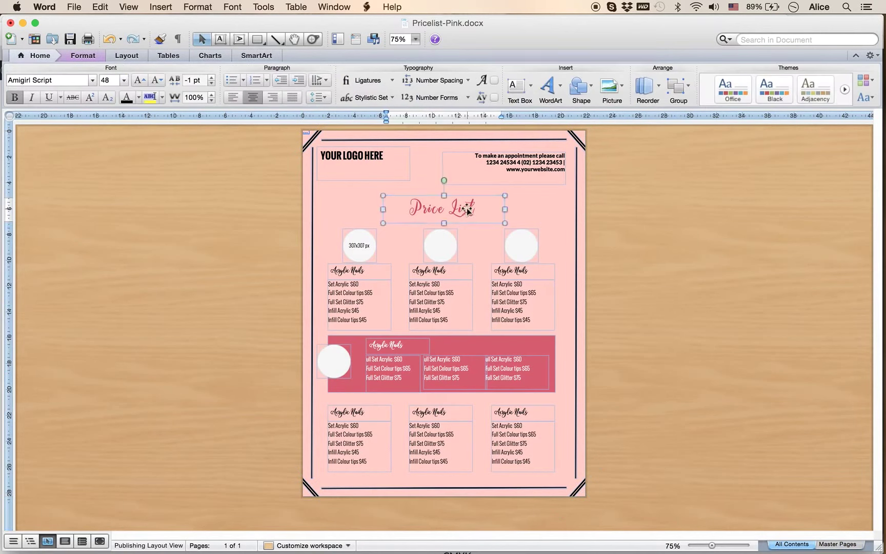
drag(504, 209, 538, 209)
drag(383, 209, 362, 209)
mouse_move(418, 208)
mouse_down()
mouse_move(458, 211)
mouse_move(400, 206)
mouse_up()
text(Your Text here)
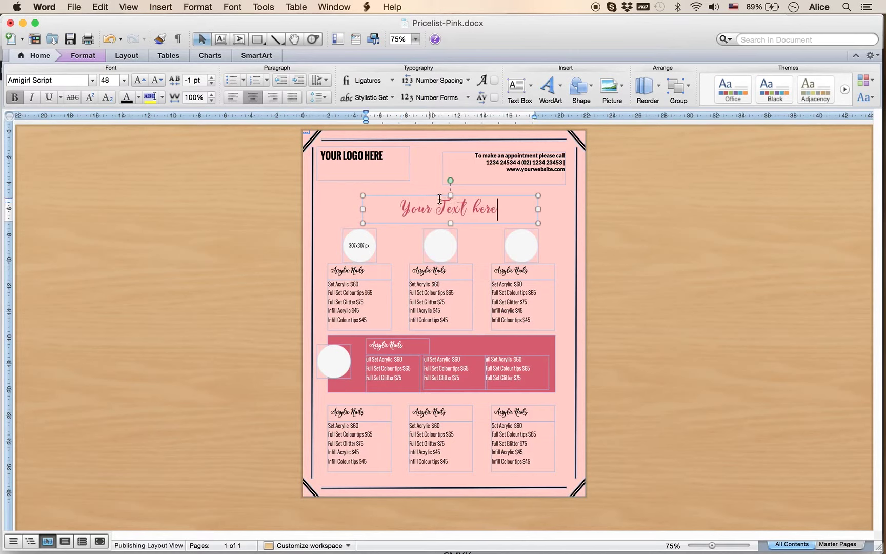
Set the new heading text's font colour to black
drag(495, 205, 319, 203)
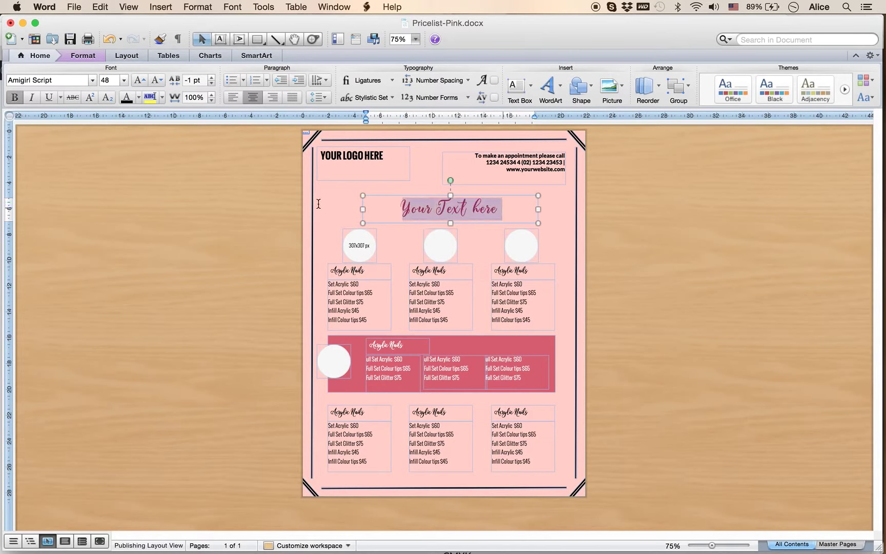
click(126, 97)
click(651, 256)
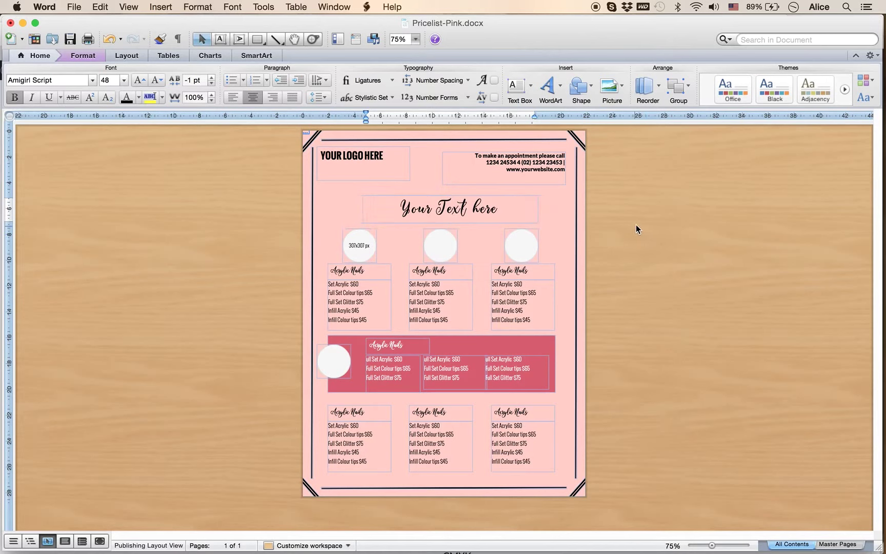
click(497, 156)
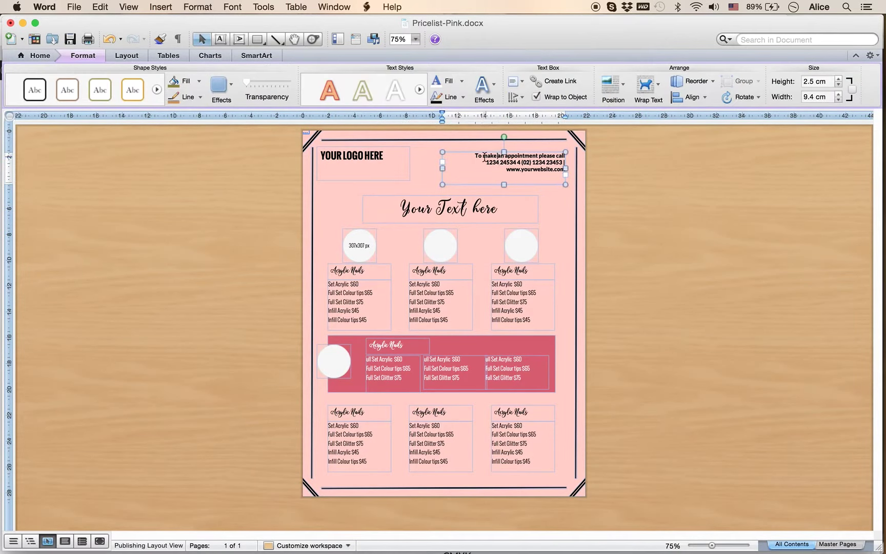
Shift the appointment box right and enlarge the font of its phone-number line
drag(476, 154, 525, 161)
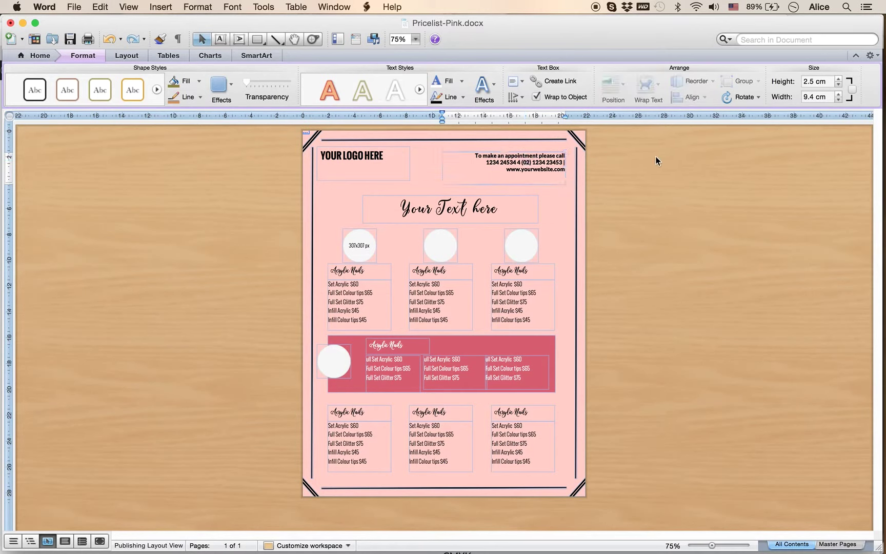
click(495, 164)
click(487, 161)
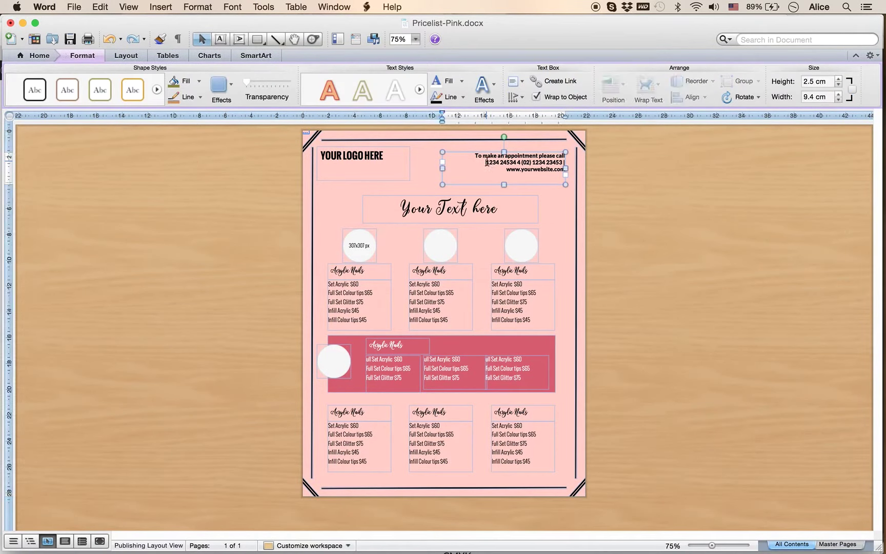
drag(486, 163, 555, 163)
key(super+shift+period)
key(super+shift+period)
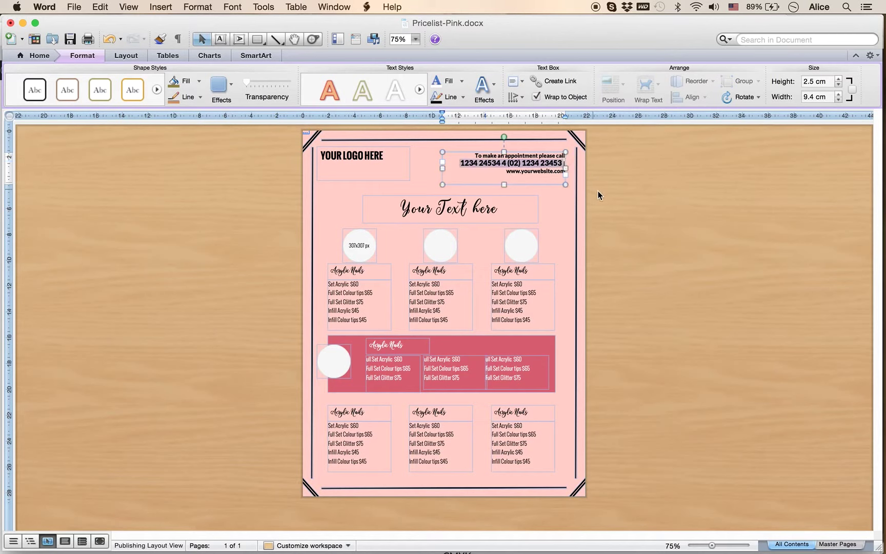
click(611, 193)
click(364, 249)
click(363, 248)
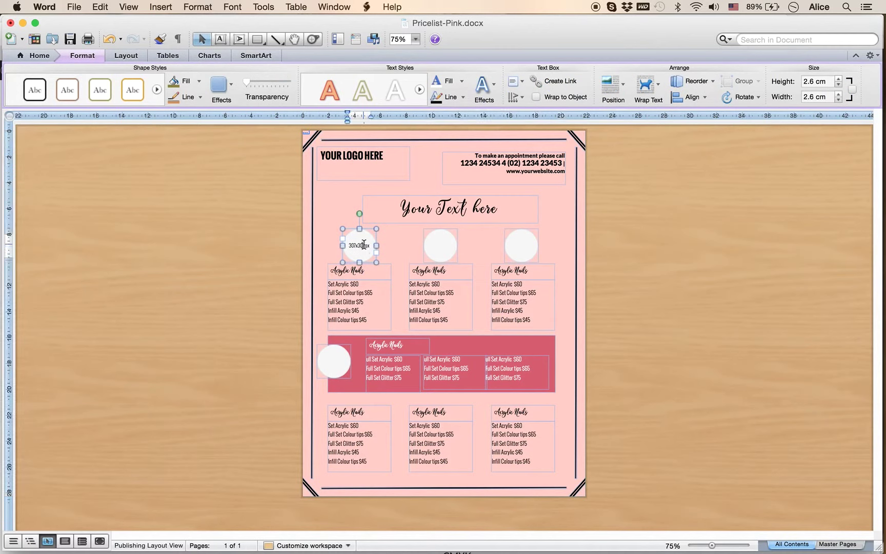
Fill the first placeholder circle with the Desktop picture 1.jpg
drag(370, 245, 348, 245)
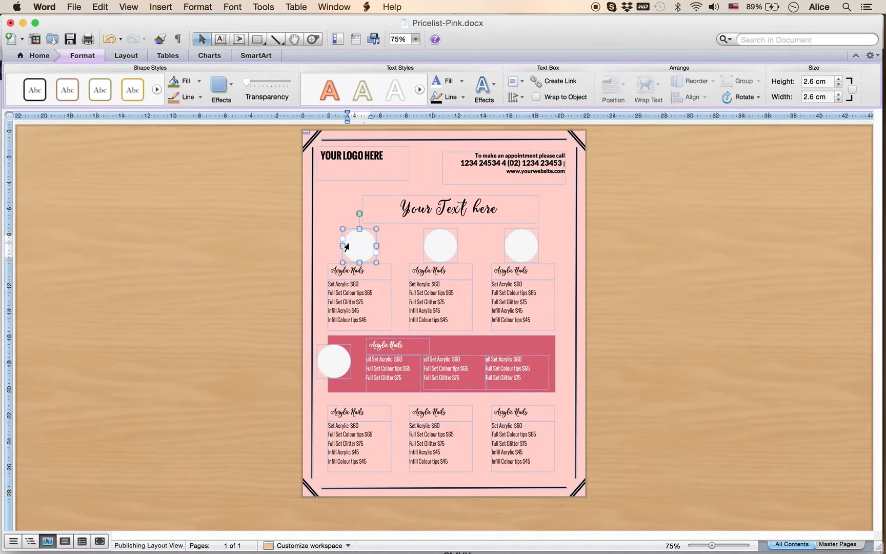
right_click(347, 242)
click(381, 390)
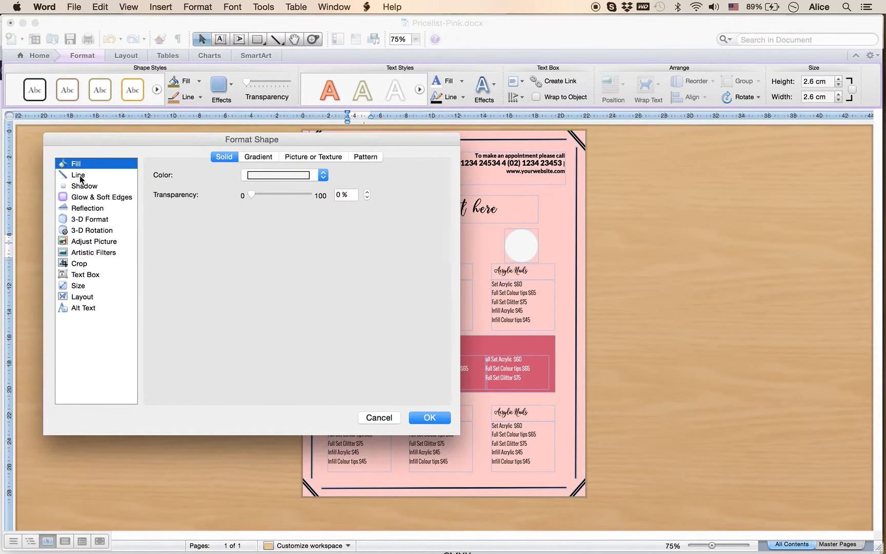
click(297, 159)
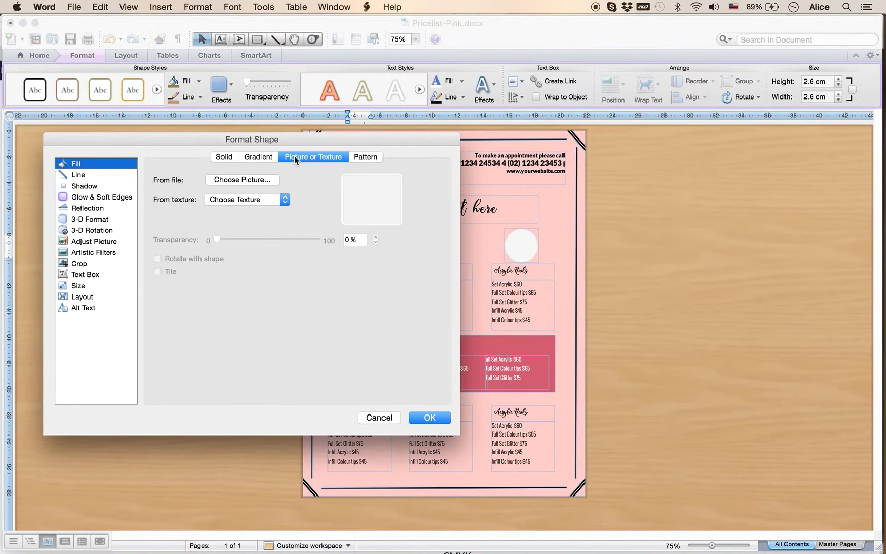
click(253, 179)
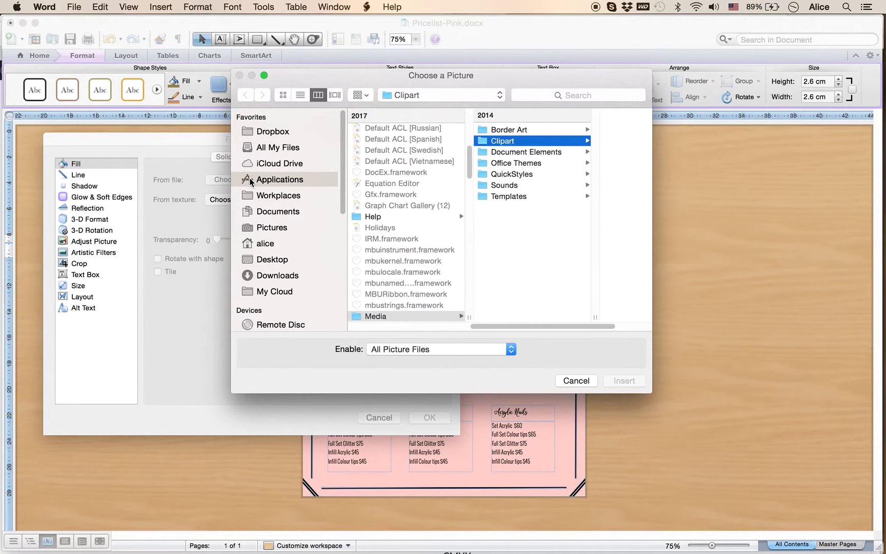
click(272, 260)
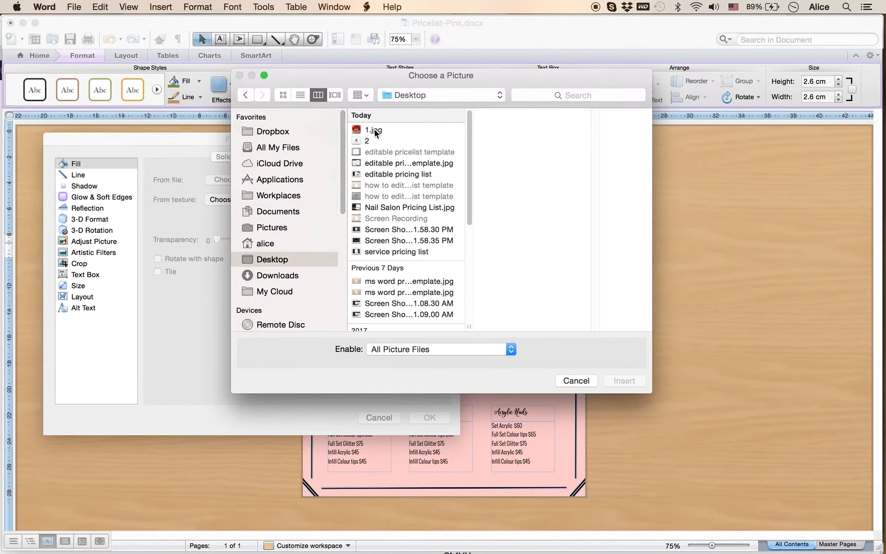
click(375, 130)
click(620, 378)
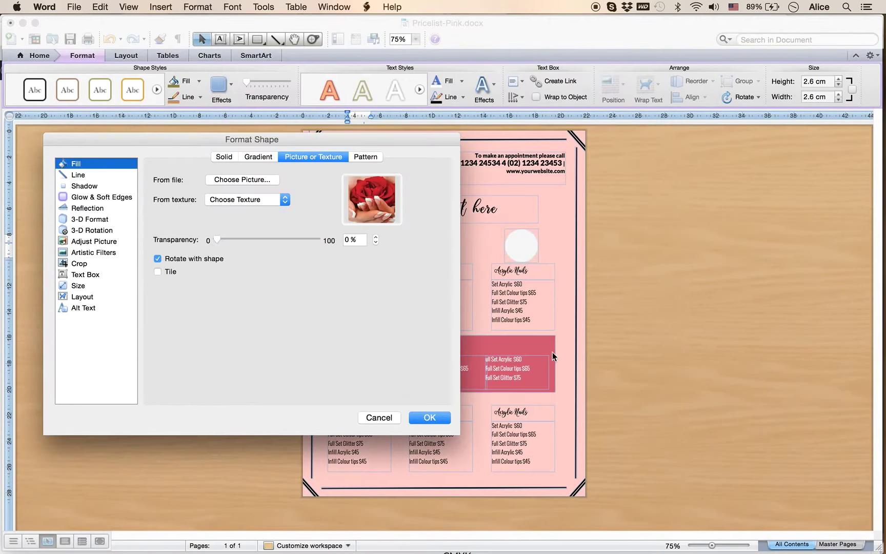
click(427, 415)
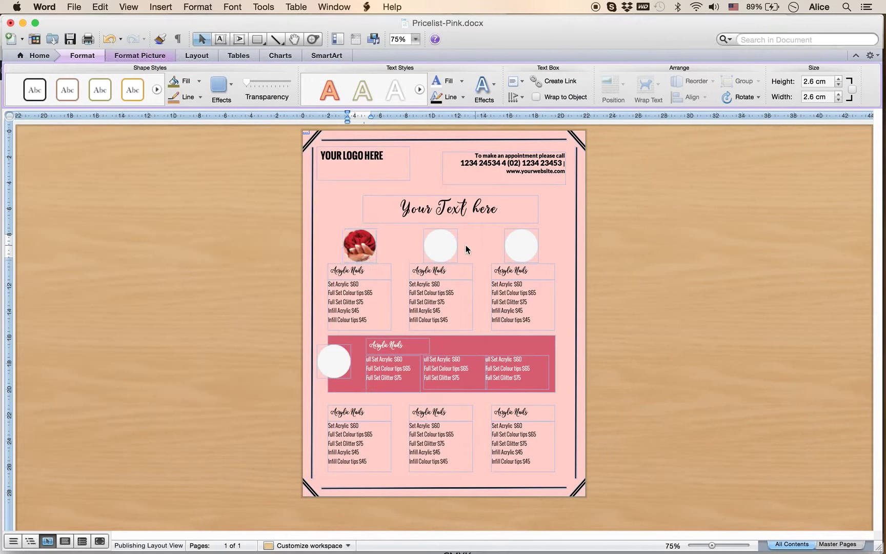
click(440, 246)
Fill the middle placeholder circle with the same 1.jpg picture from the Desktop
right_click(440, 246)
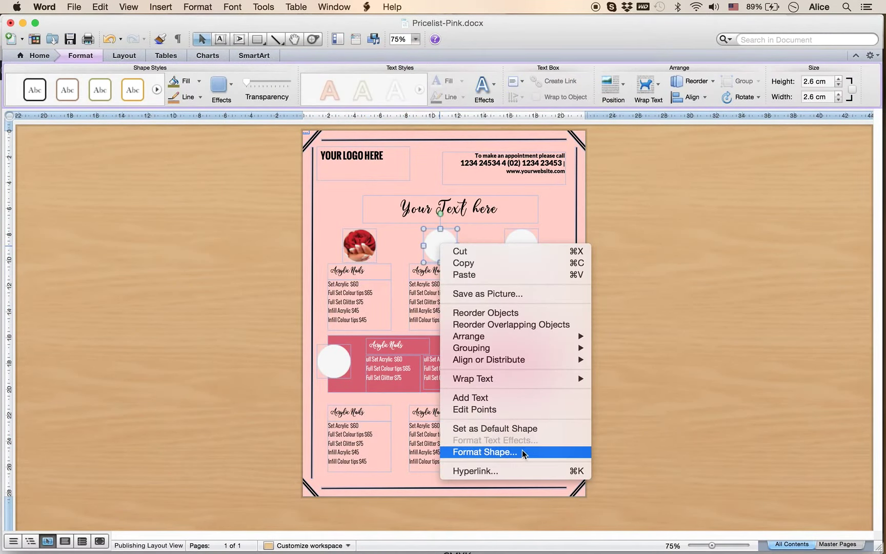
click(480, 453)
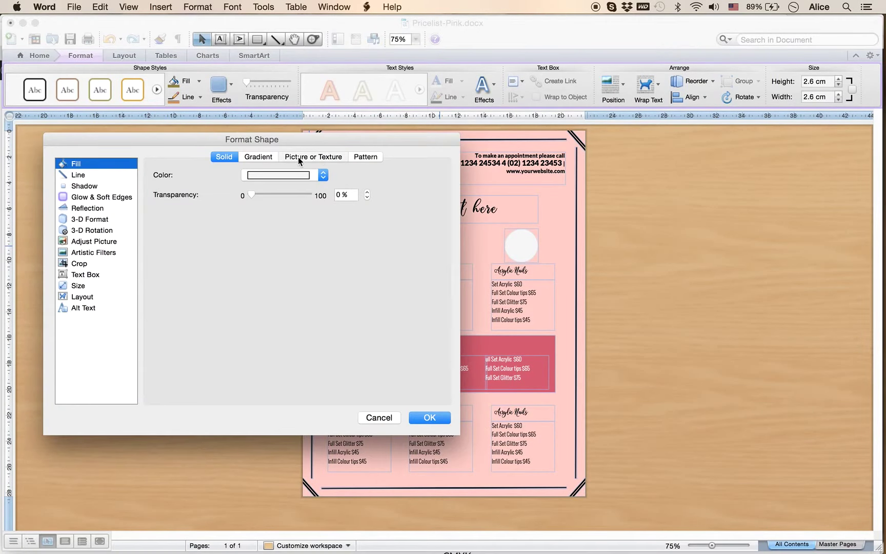
click(298, 157)
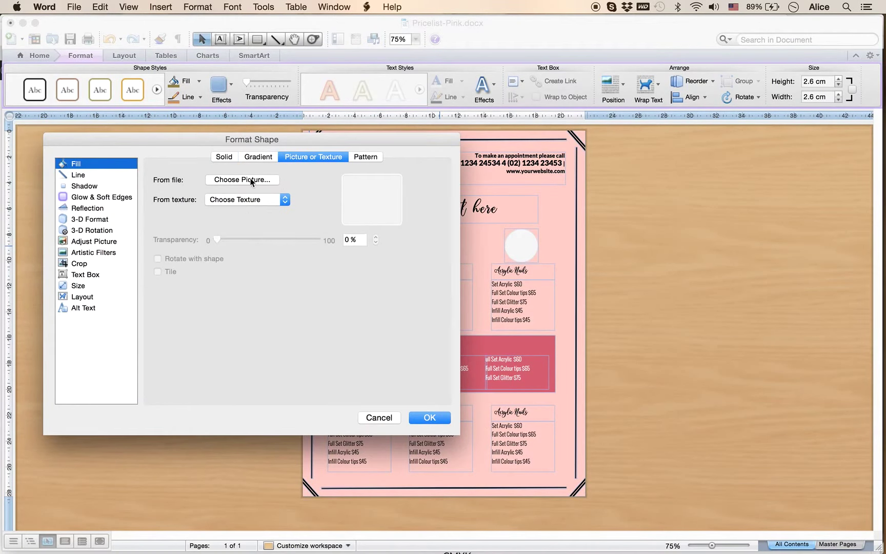
click(251, 179)
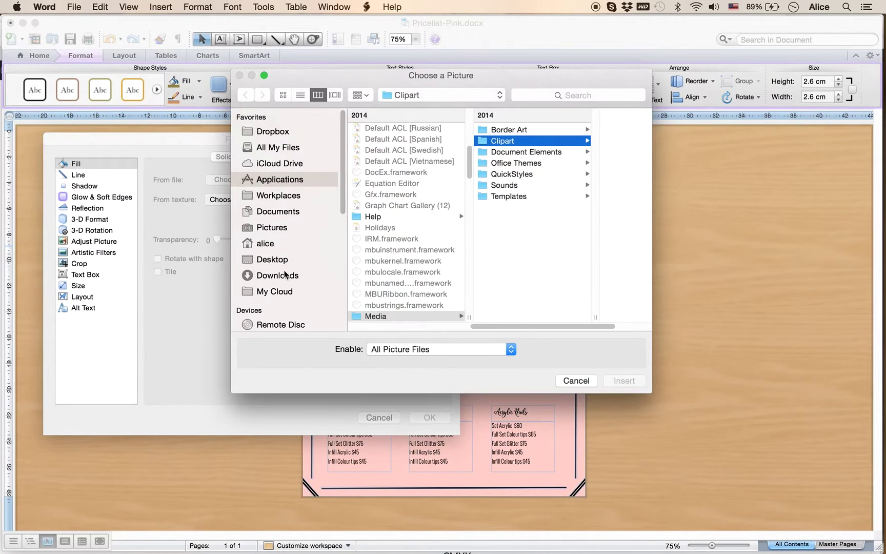
click(272, 259)
click(373, 130)
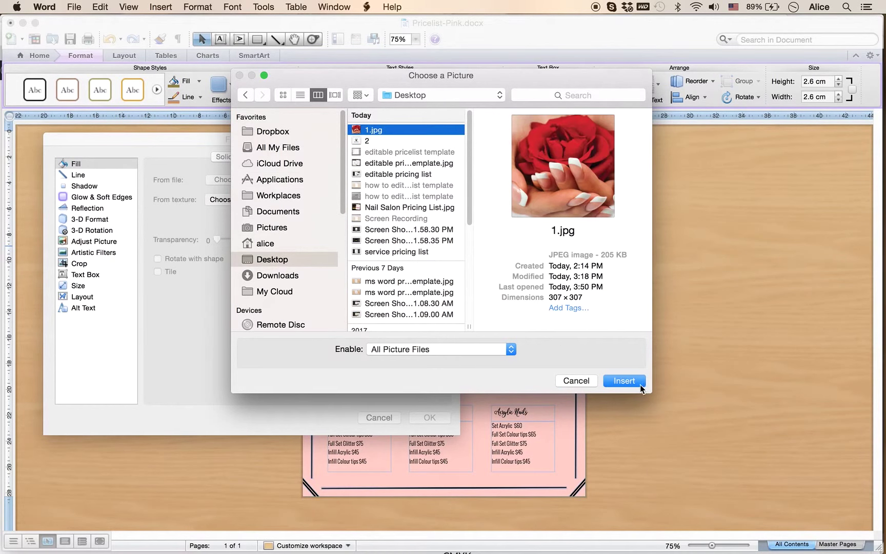
click(624, 380)
click(429, 417)
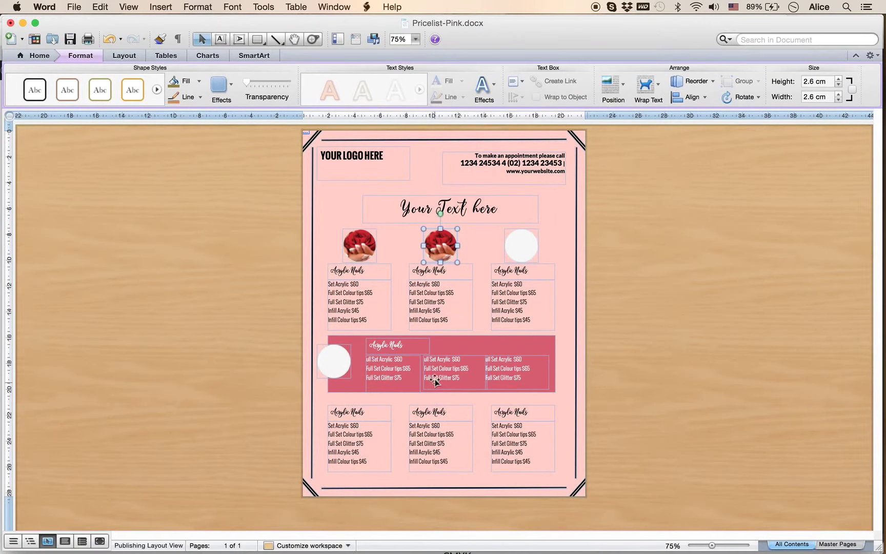
click(337, 363)
right_click(339, 364)
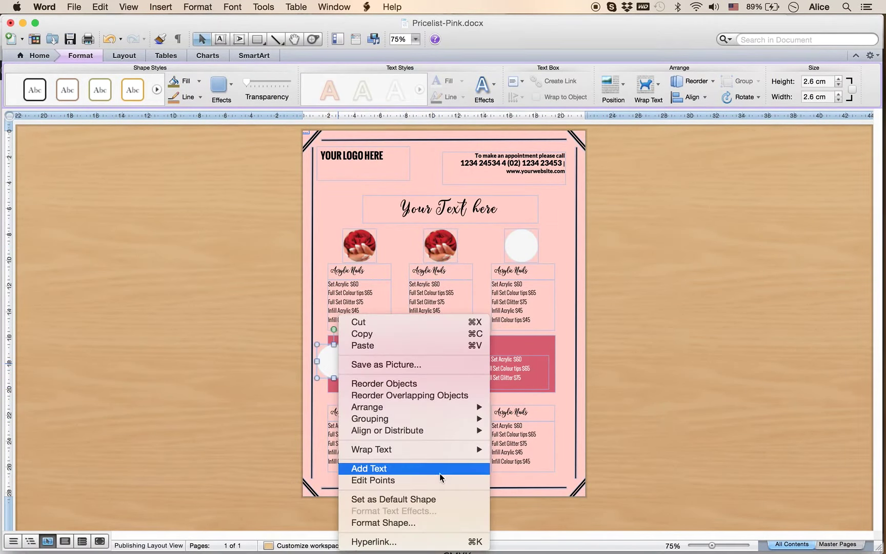
Give the circle in the pink middle band a 1.jpg picture fill
click(413, 522)
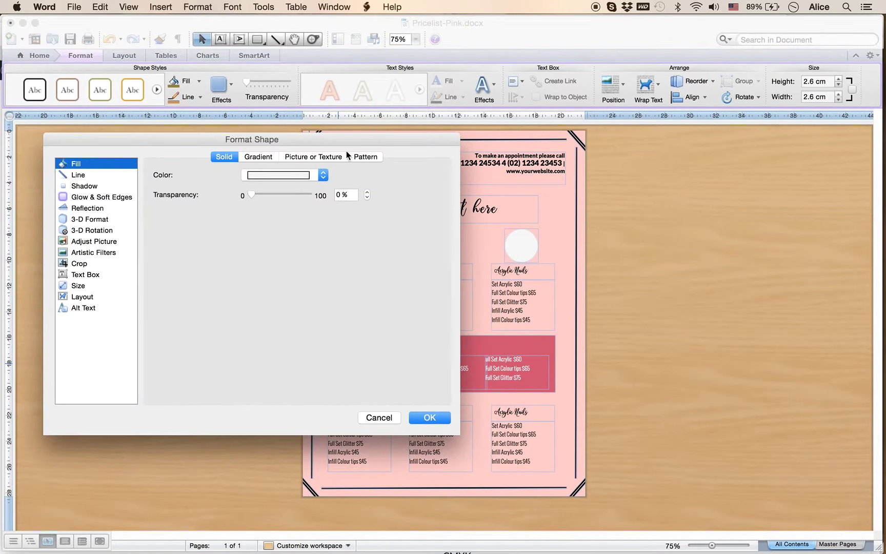
click(329, 157)
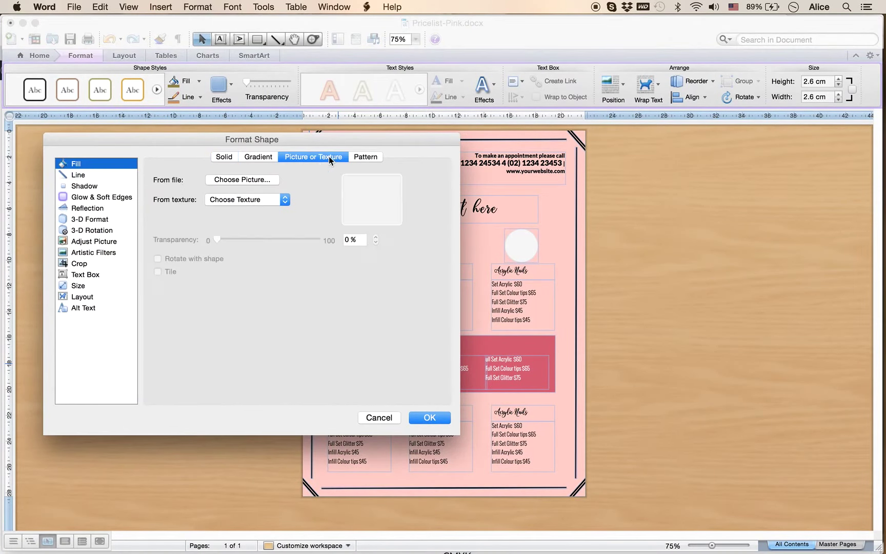
click(250, 181)
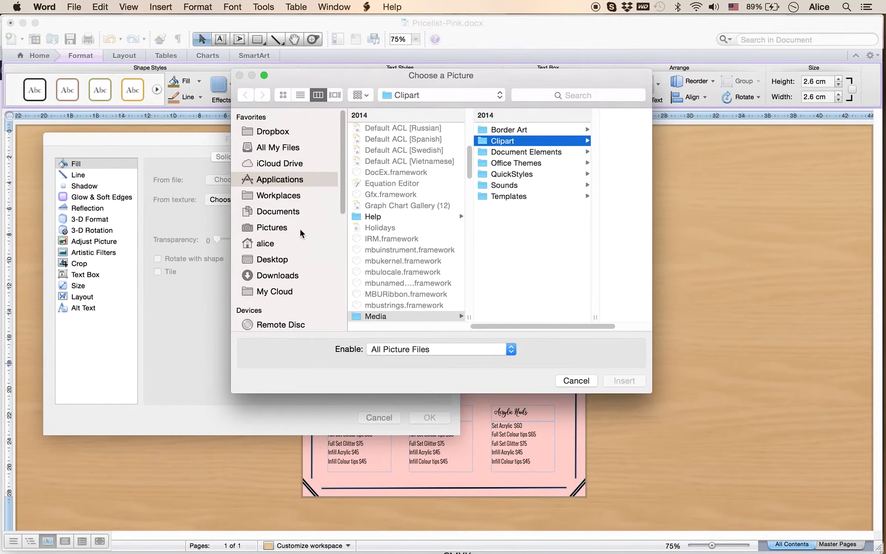
click(275, 260)
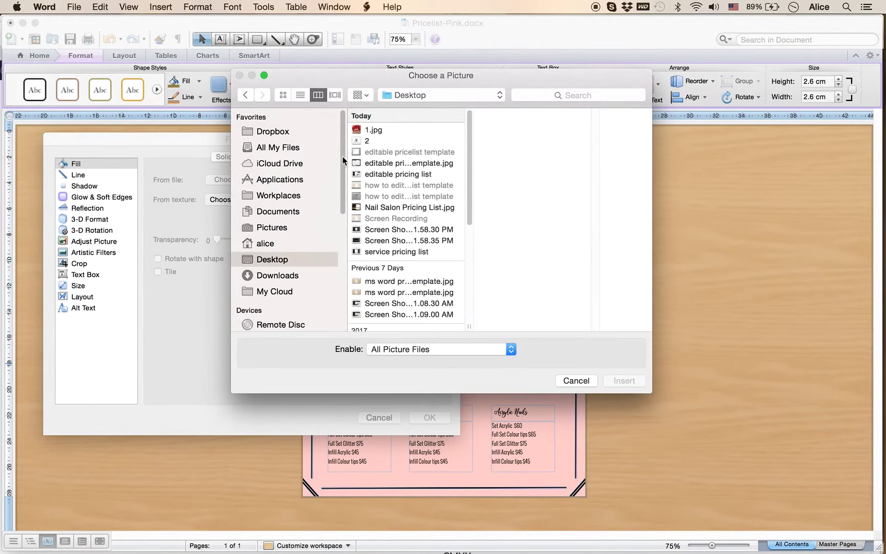
click(369, 130)
click(615, 380)
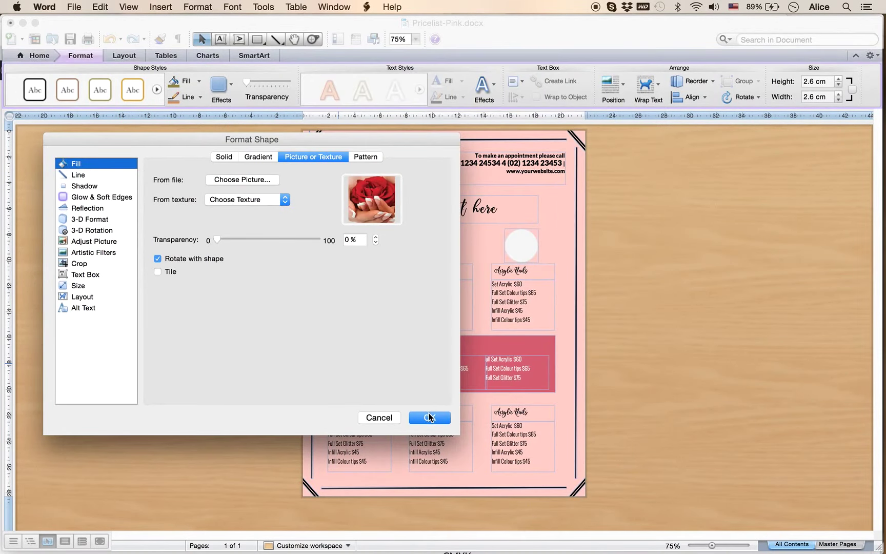
click(429, 417)
click(394, 370)
click(465, 349)
right_click(468, 354)
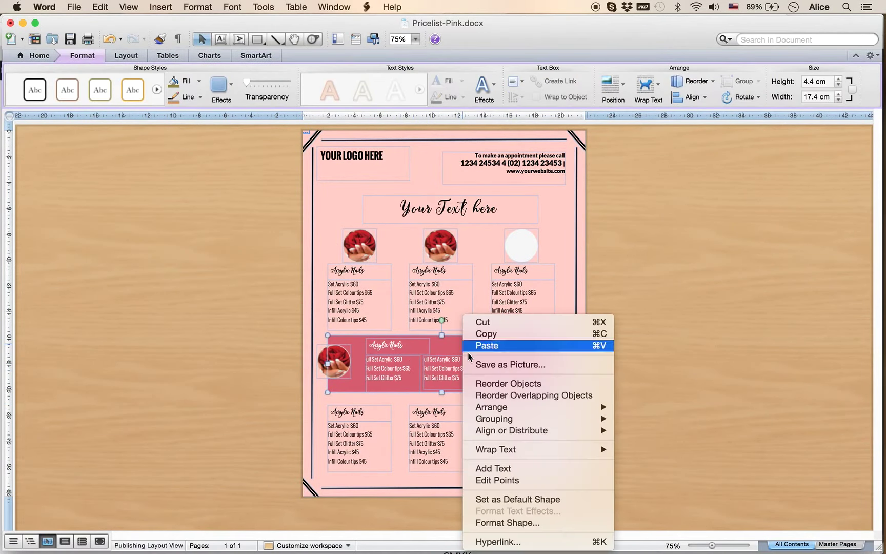
Change the middle band's solid fill from dark pink to black
click(514, 521)
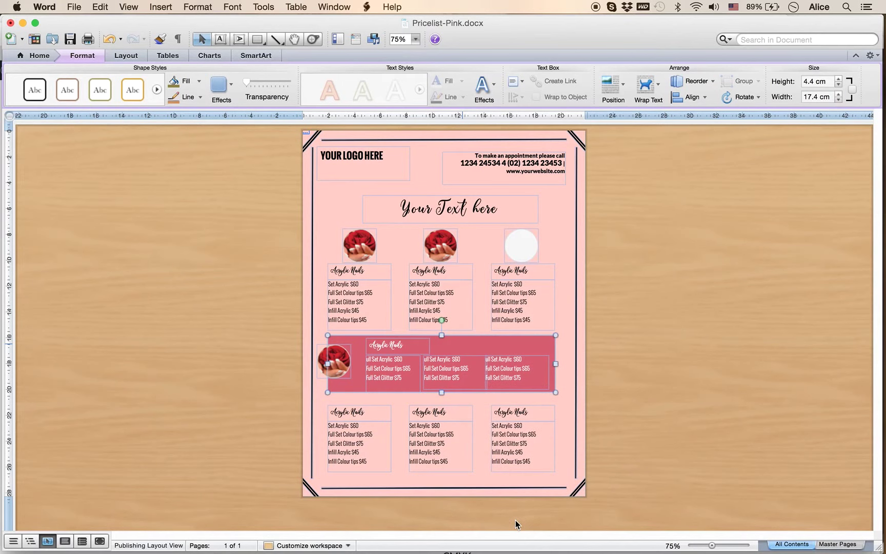
click(252, 176)
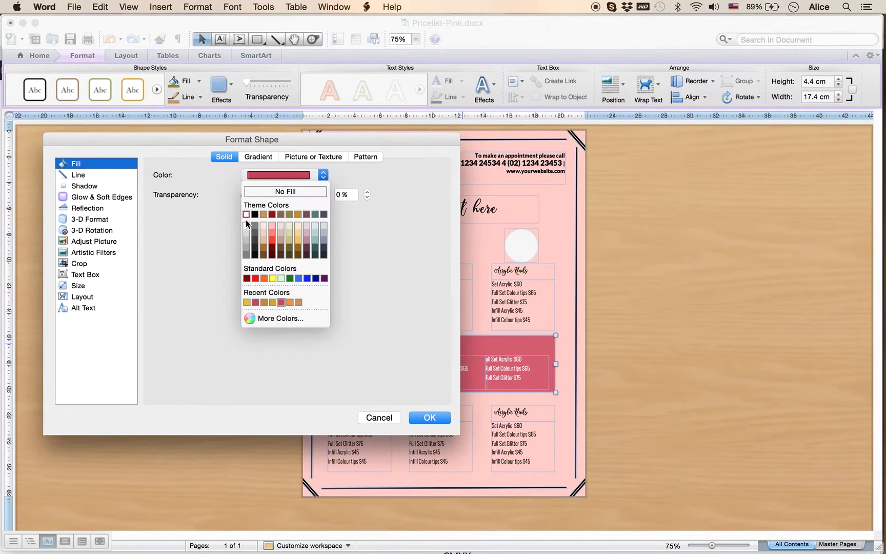
click(256, 216)
click(441, 417)
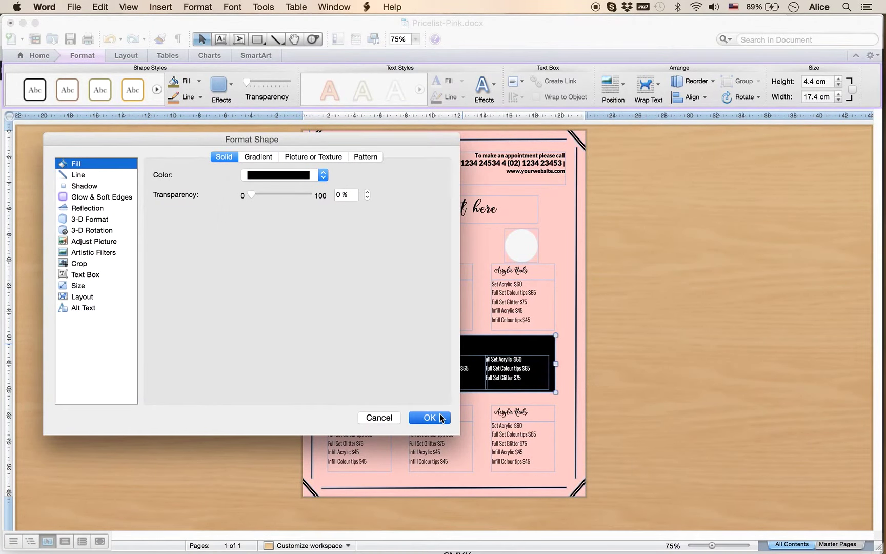
click(660, 342)
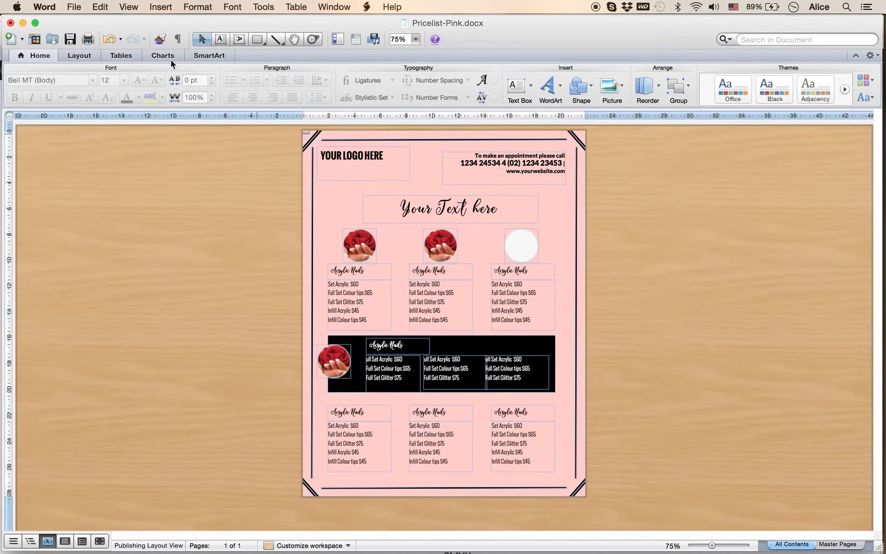
Switch the price list from Publishing Layout to Print Layout view
click(129, 6)
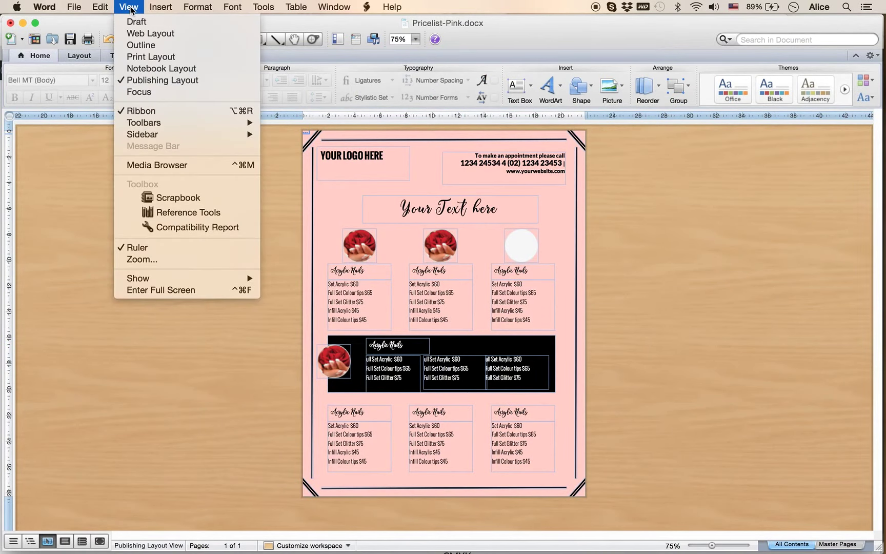
click(148, 58)
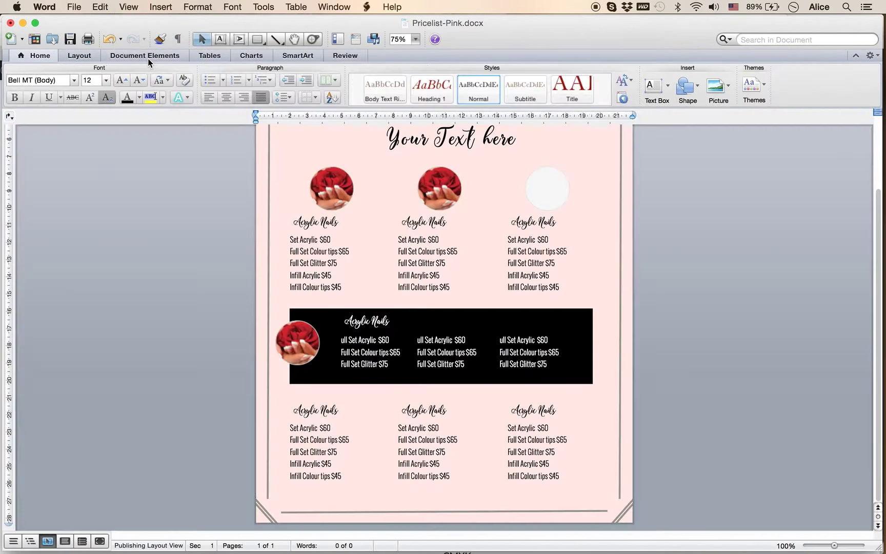
scroll(667, 321, up, 3)
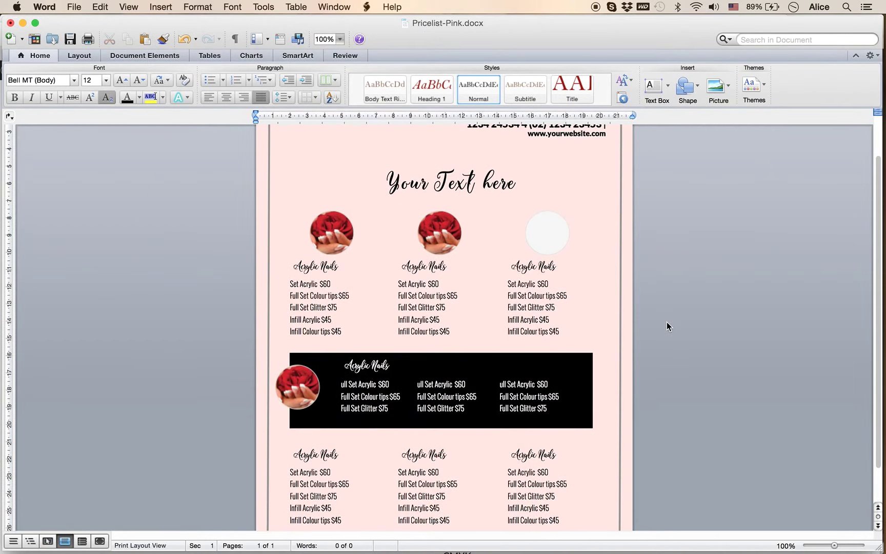
Try the zoom at 75%, then 125%, and scroll up to the page header
click(340, 40)
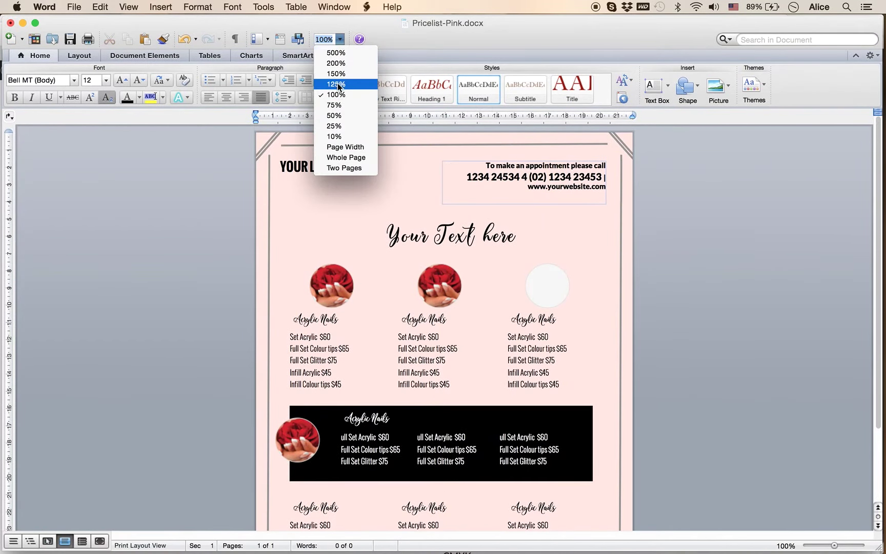
click(334, 106)
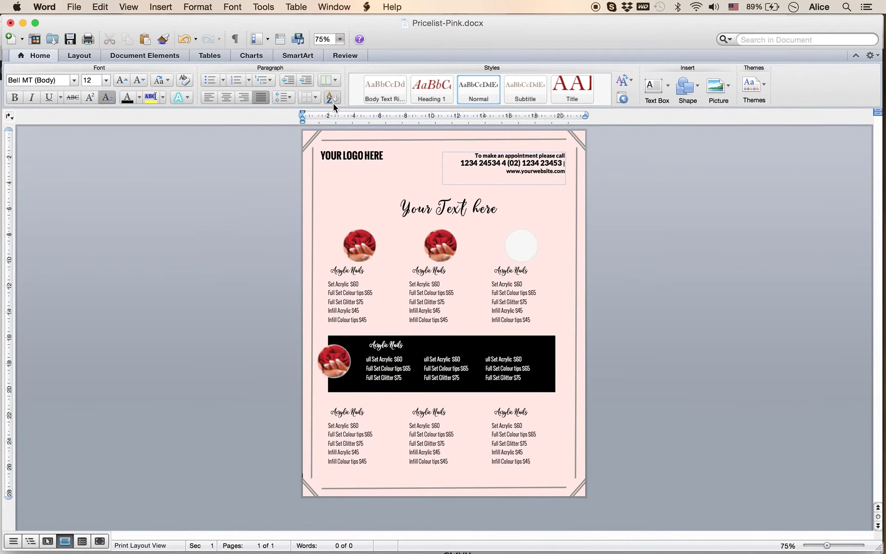
click(340, 40)
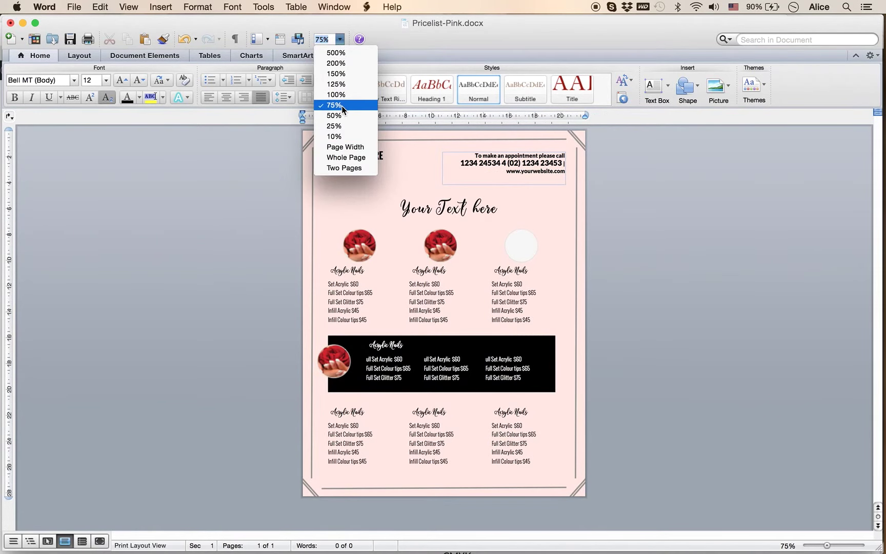
click(340, 83)
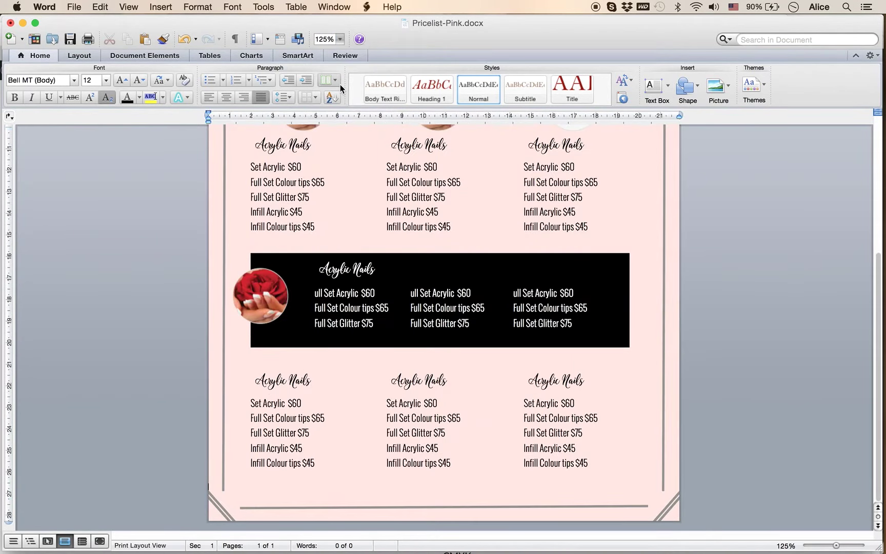
scroll(549, 377, up, 5)
scroll(548, 377, up, 3)
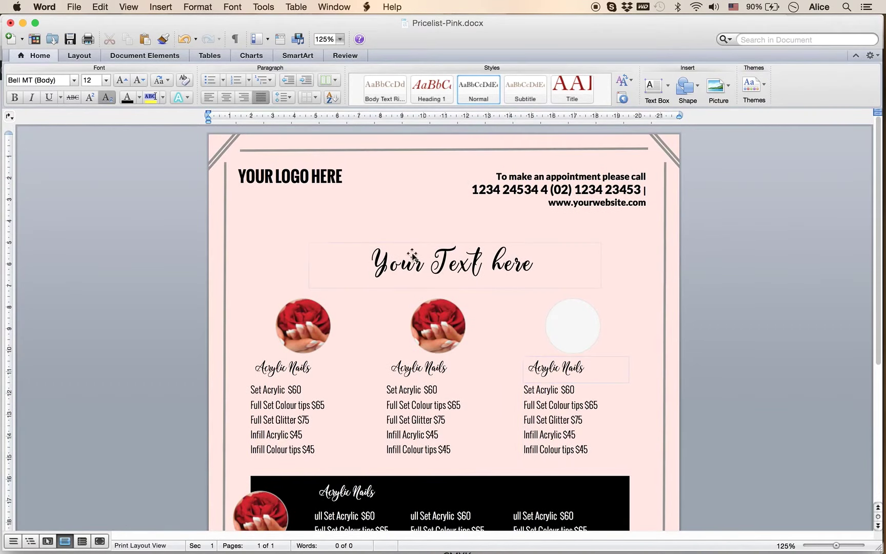
click(74, 7)
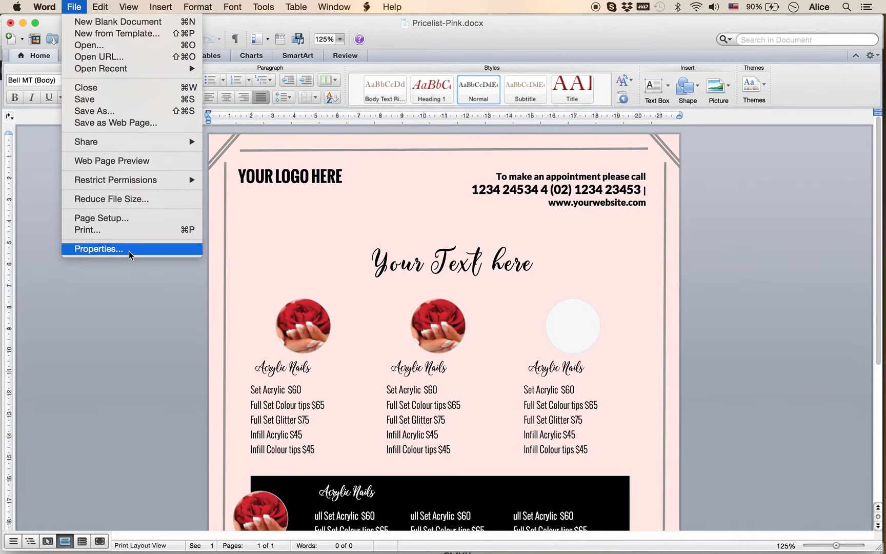
In Page Setup, apply the custom US LETTER SIZE NO BLEED paper size, 215.9 × 279.4 mm
click(108, 219)
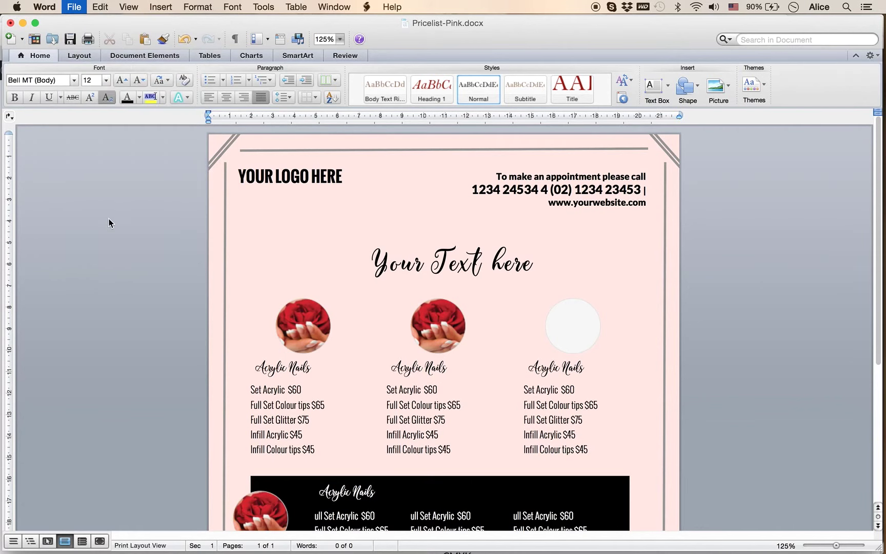
click(443, 187)
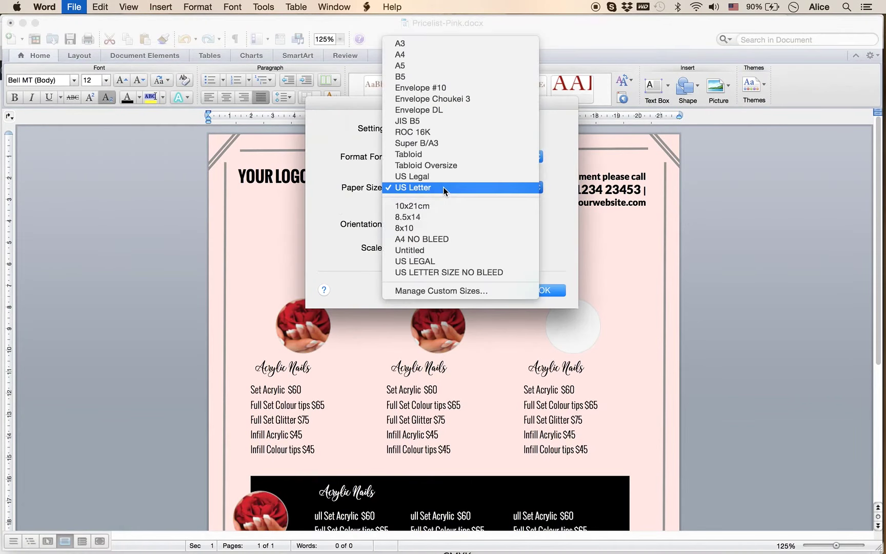
click(432, 290)
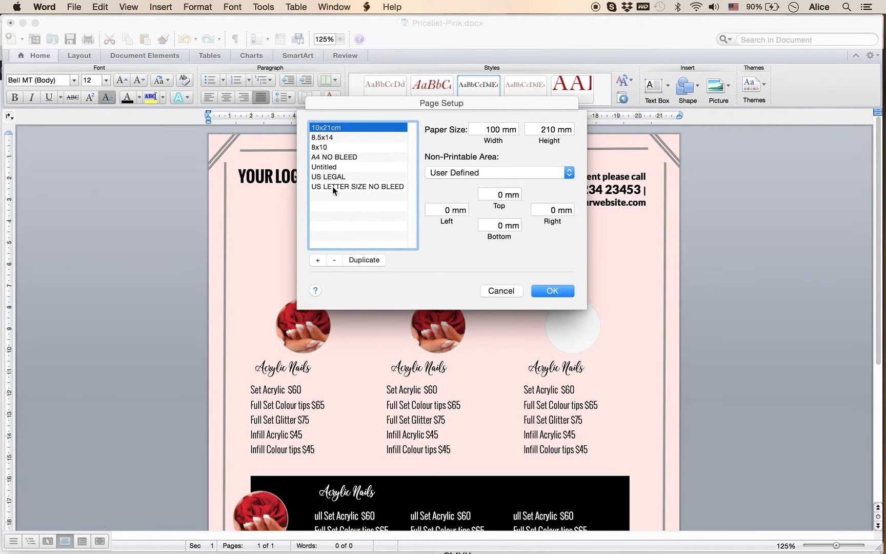
click(362, 187)
click(490, 129)
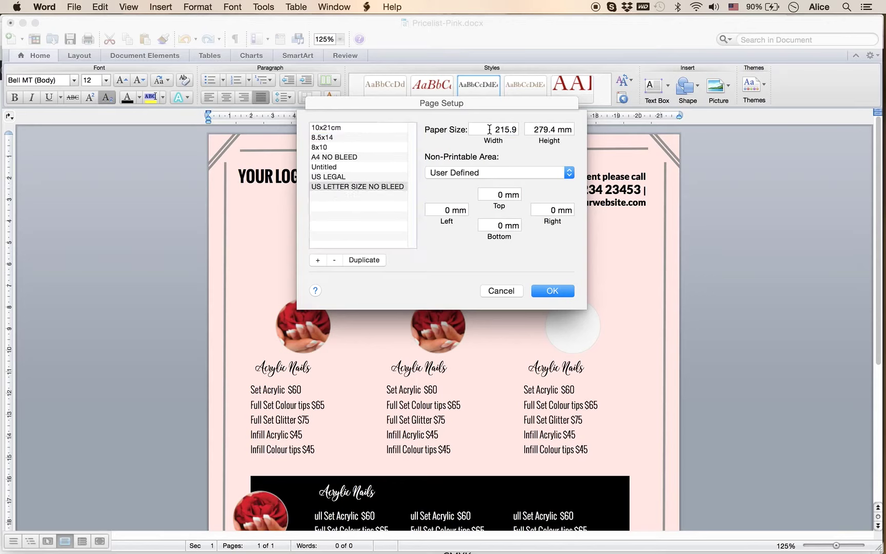
drag(489, 129, 569, 131)
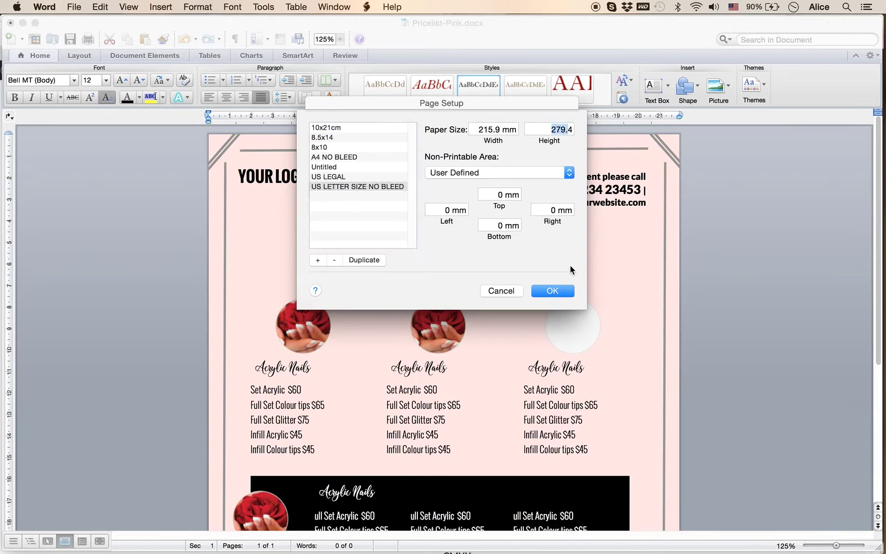
click(552, 291)
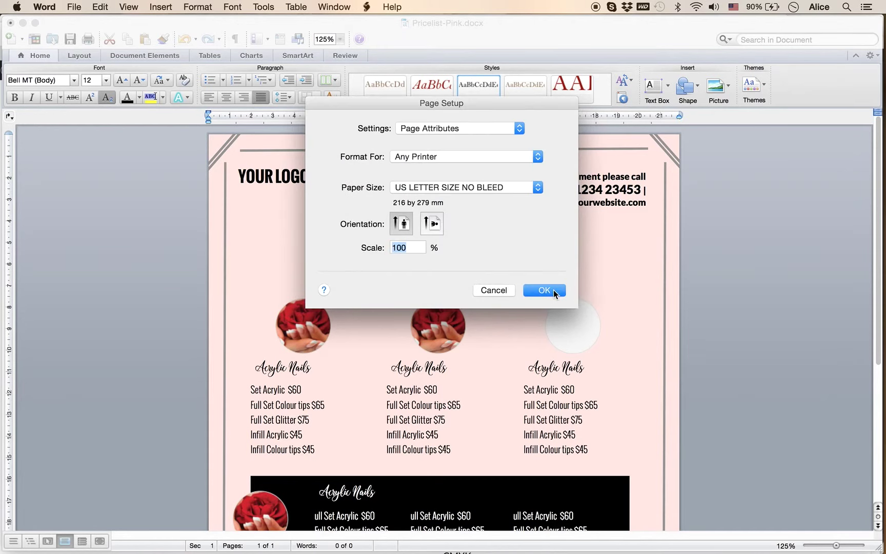
click(553, 291)
click(80, 8)
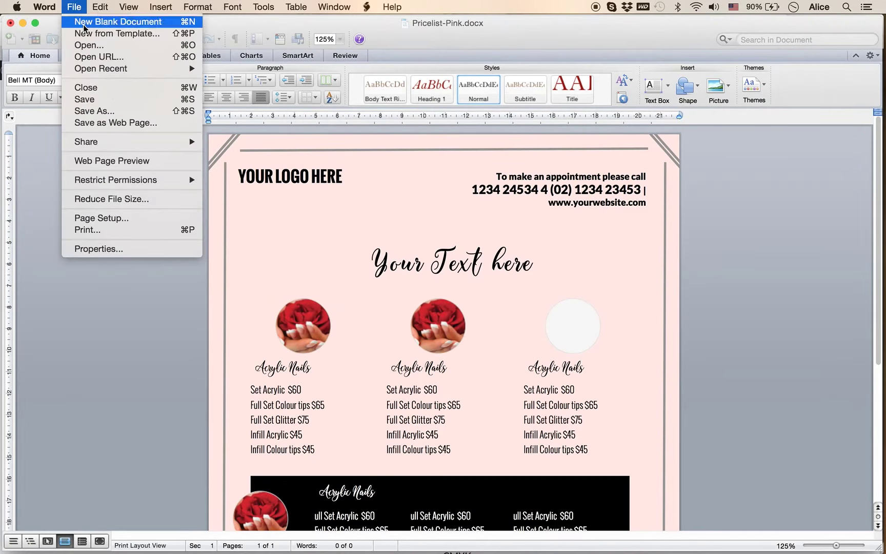
Save a copy as PDF named Pricelist-Pink in the Desktop folder
click(117, 111)
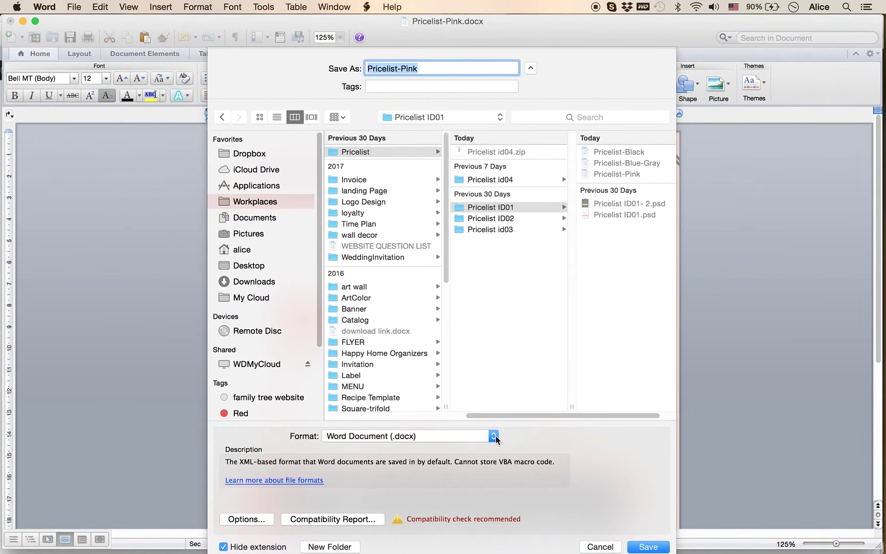
click(493, 436)
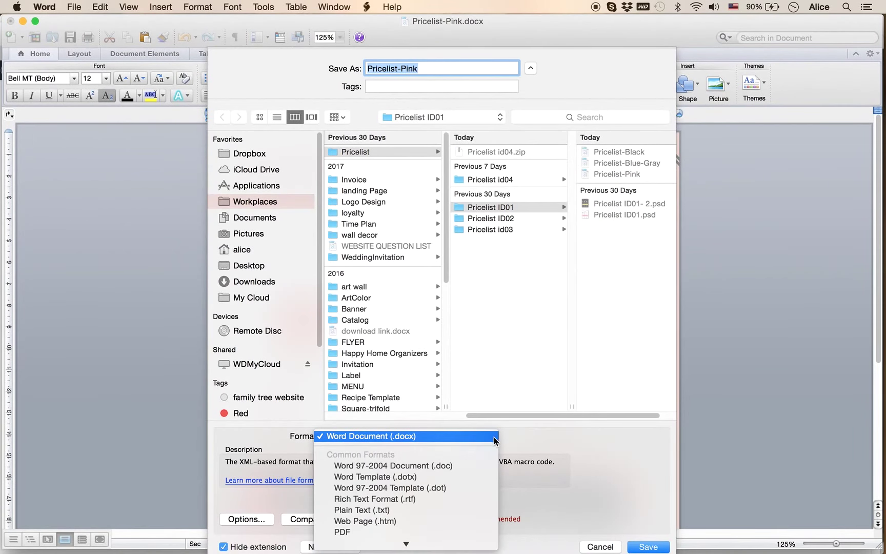
click(352, 532)
click(259, 266)
click(423, 68)
drag(386, 70, 361, 69)
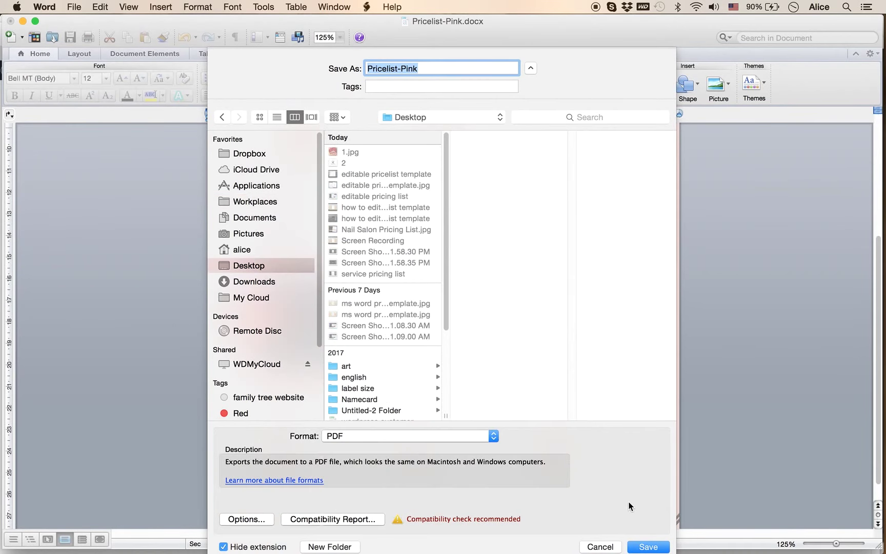
click(647, 547)
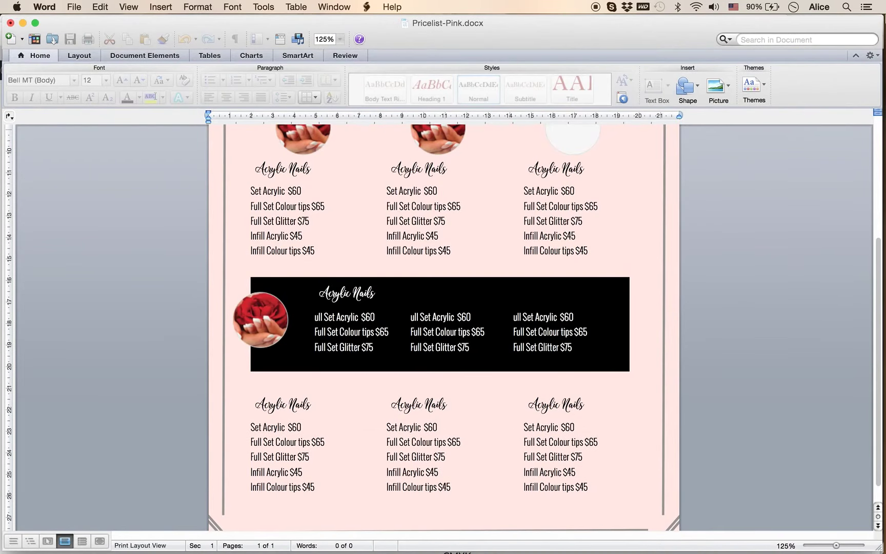
Open Pricelist-Pink.pdf from the Desktop folder in Finder
click(871, 40)
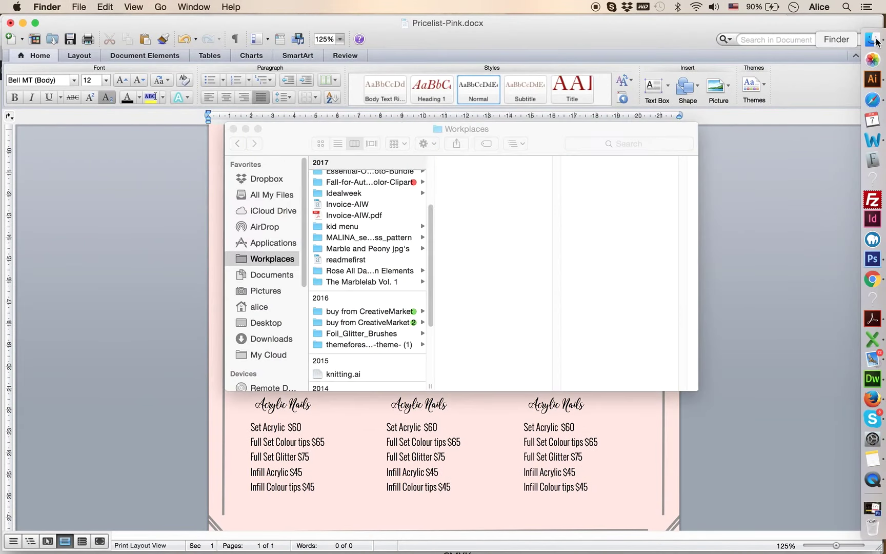
click(267, 323)
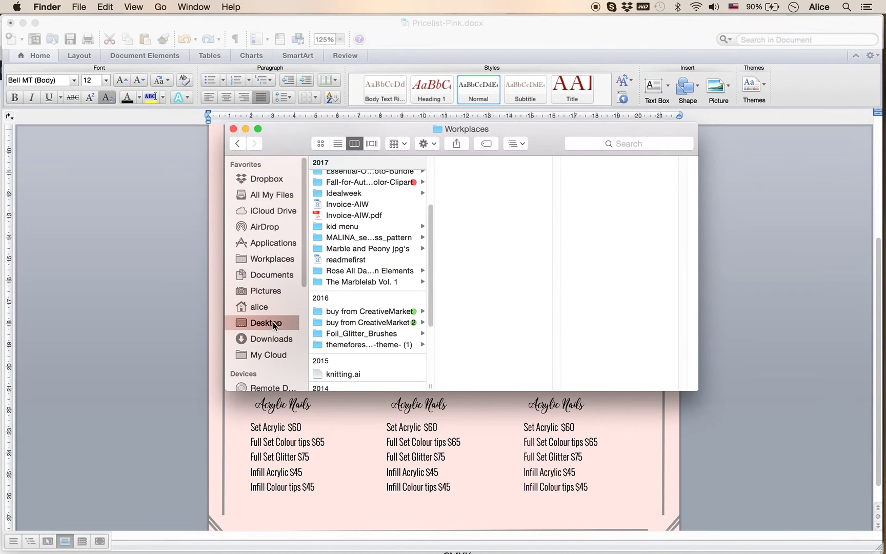
scroll(368, 282, down, 3)
scroll(367, 285, down, 5)
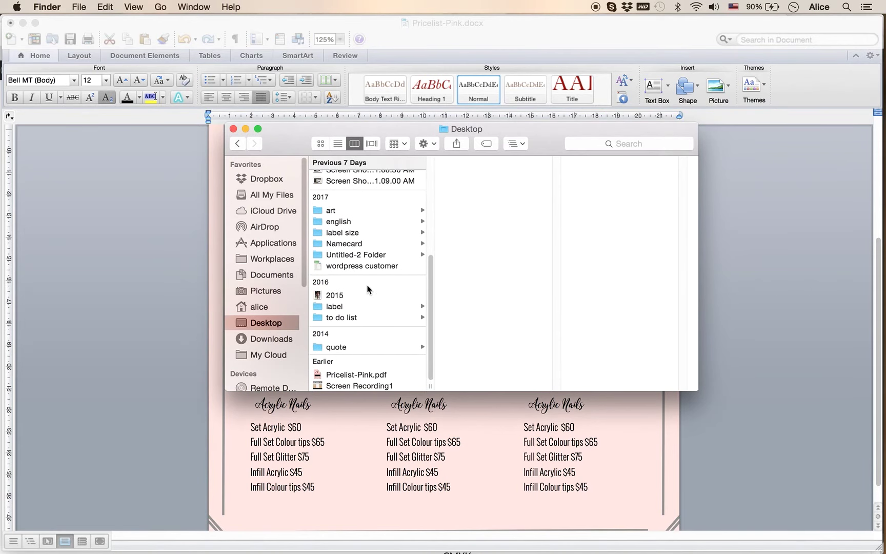
double_click(369, 374)
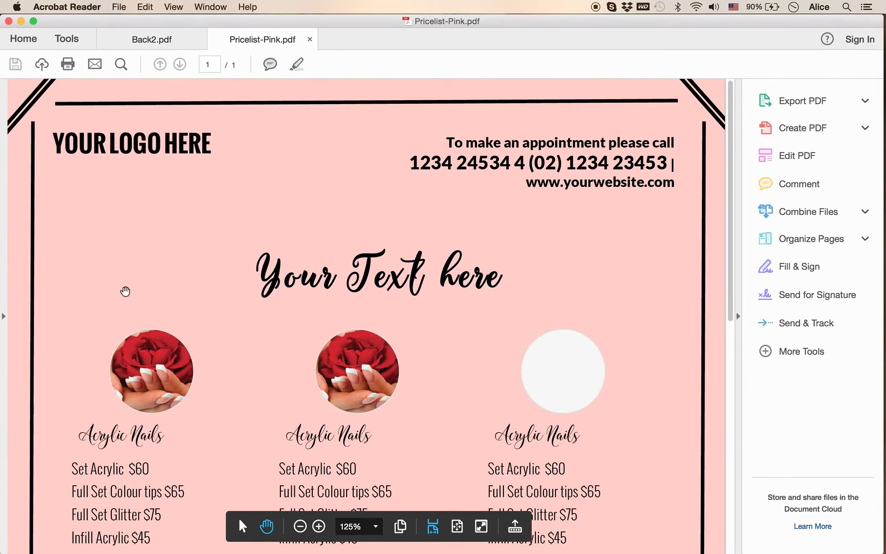
Zoom the PDF out step by step to 50% so the whole flyer fits
click(299, 526)
click(299, 526)
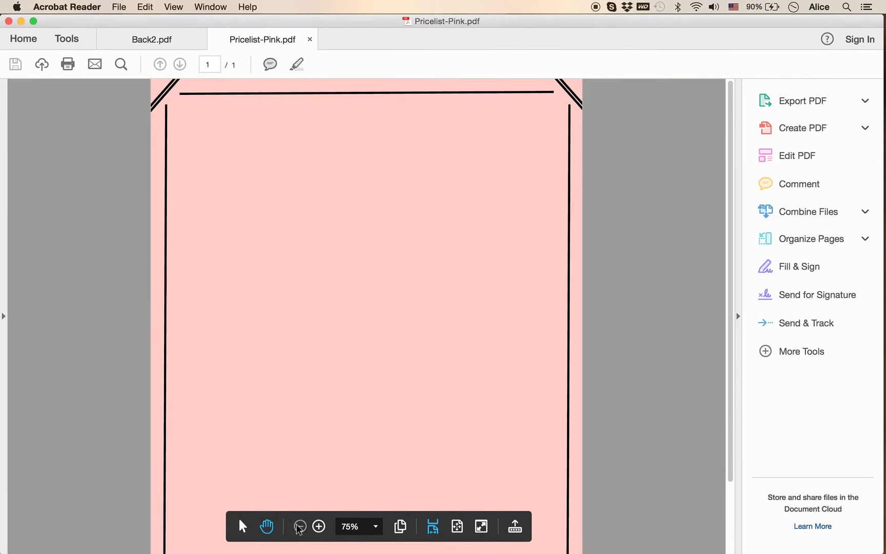
click(299, 527)
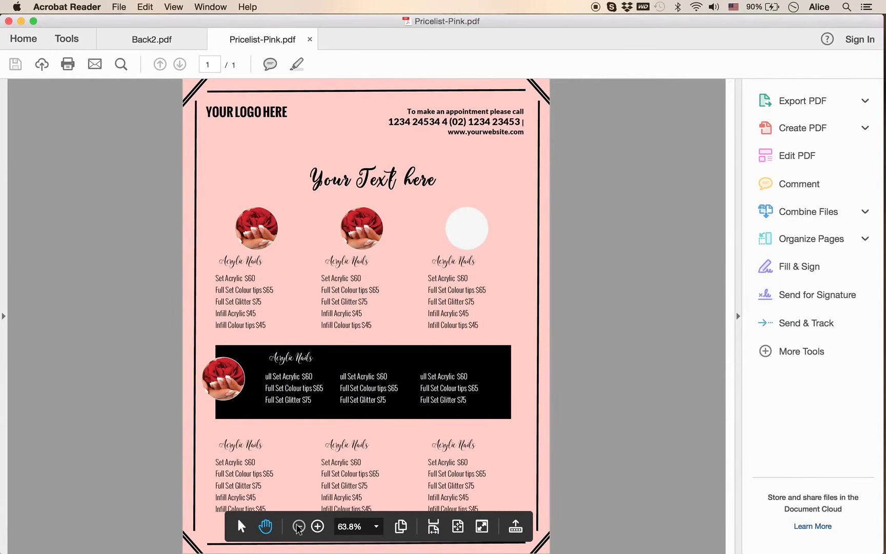
click(298, 527)
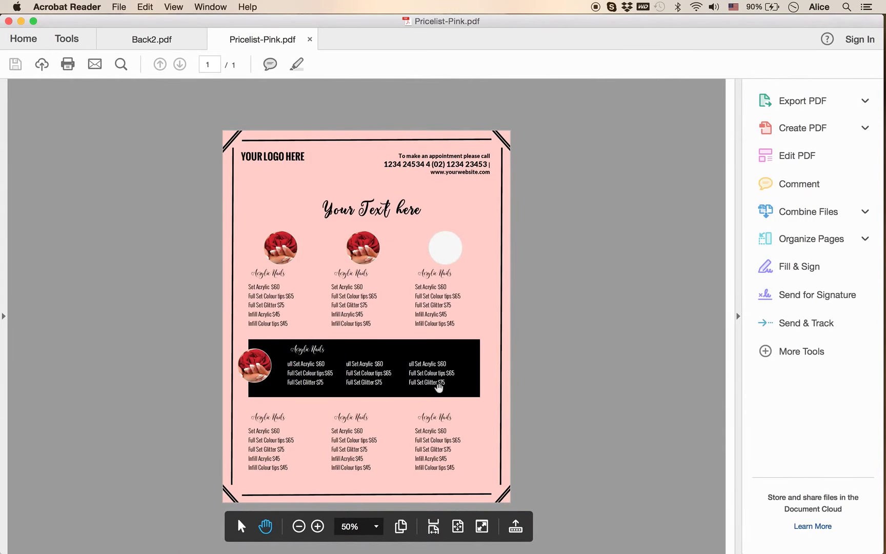